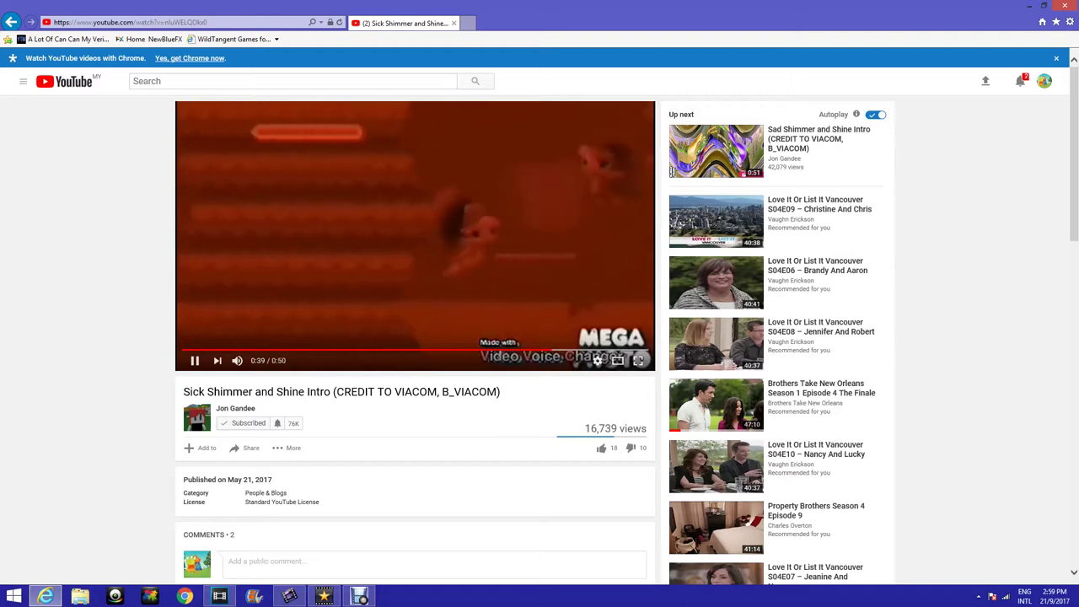
# Switch to Vegas Pro, apply TV Simulator's 0.7500 Line Sync preset to the Patrick Yells Finland video event, and return to the timeline start
pyautogui.press('space')
pyautogui.click(219, 596)
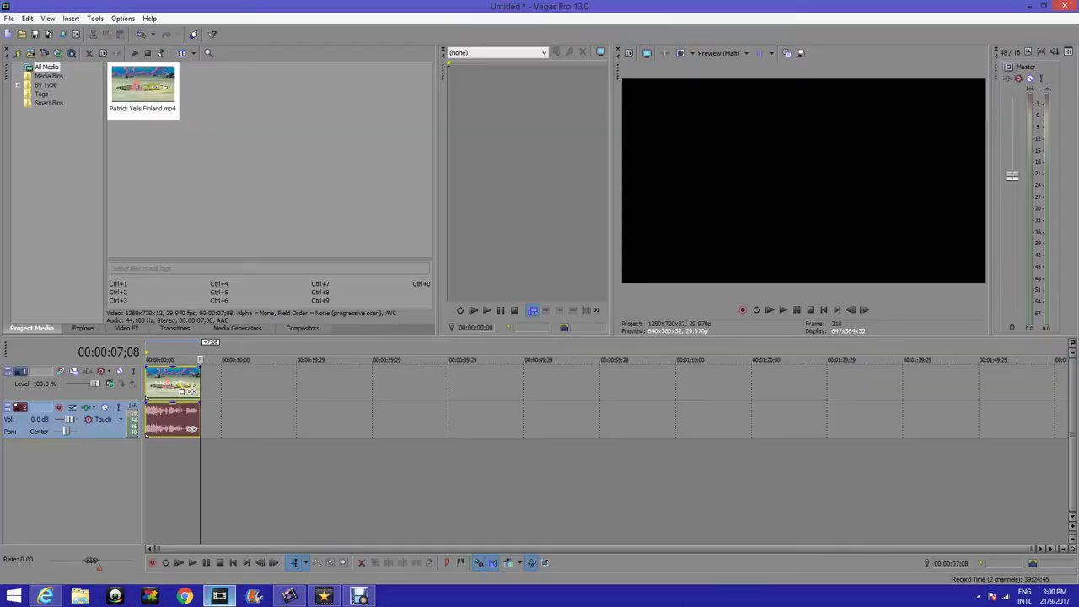
pyautogui.hotkey('alt', '8')
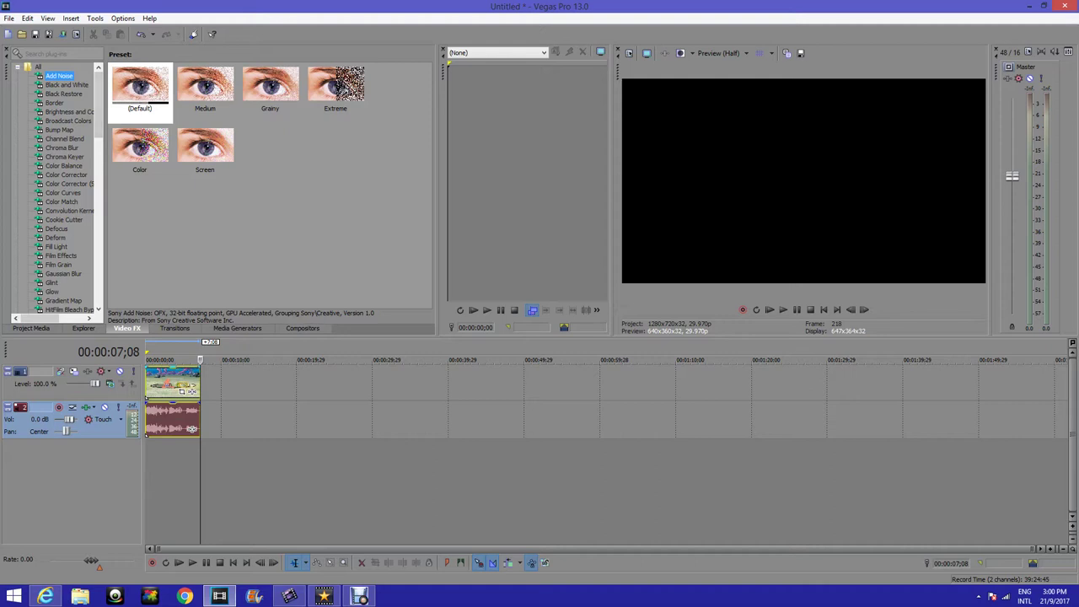
pyautogui.moveTo(98, 105); pyautogui.dragTo(99, 262)
pyautogui.click(62, 247)
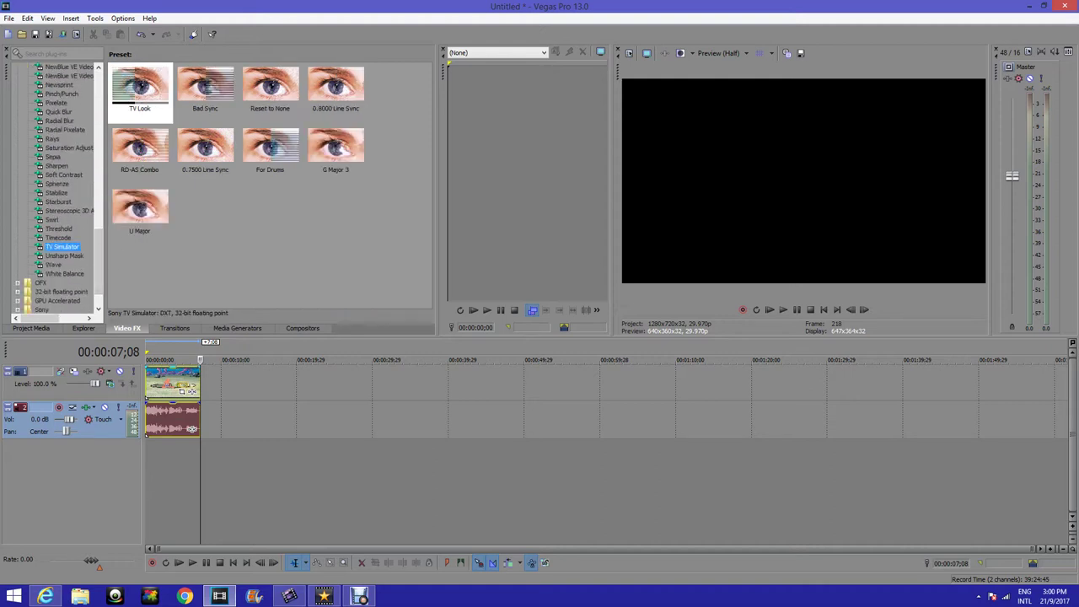
pyautogui.click(206, 150)
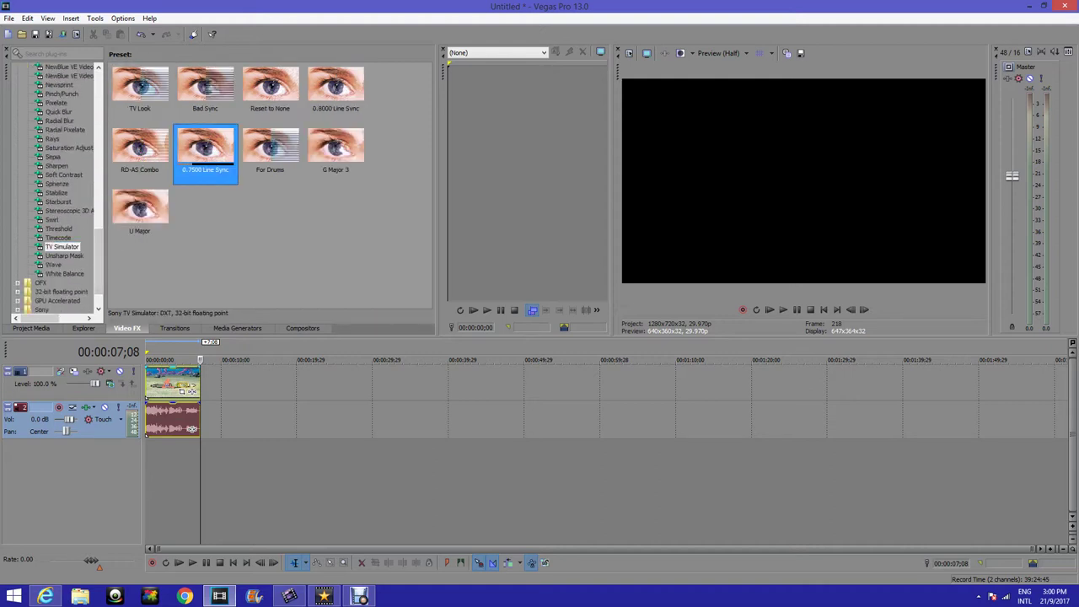
pyautogui.moveTo(206, 150); pyautogui.dragTo(172, 384)
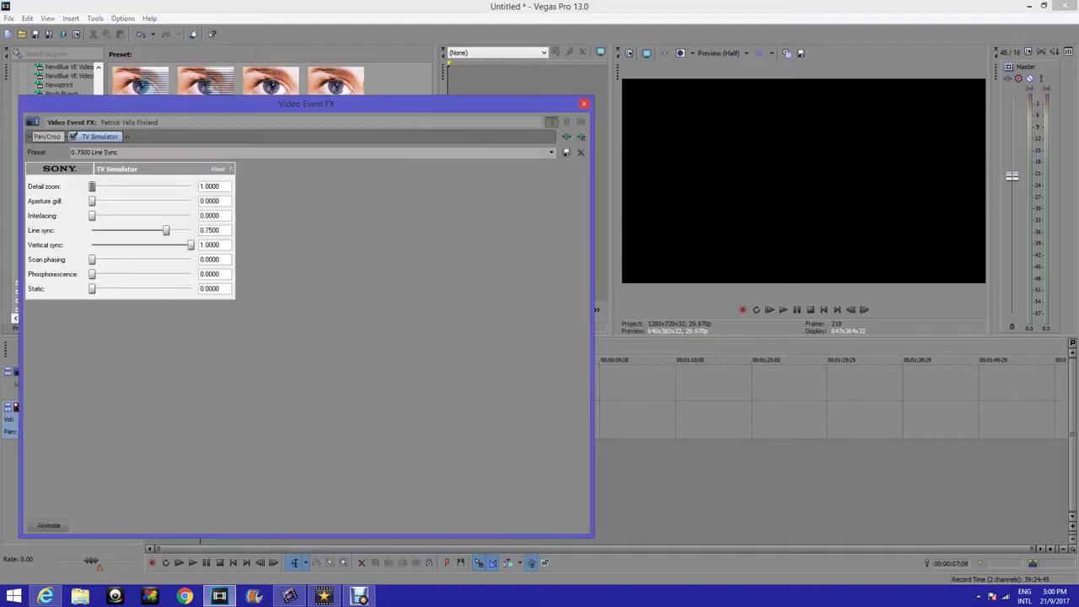
pyautogui.click(582, 101)
pyautogui.click(824, 311)
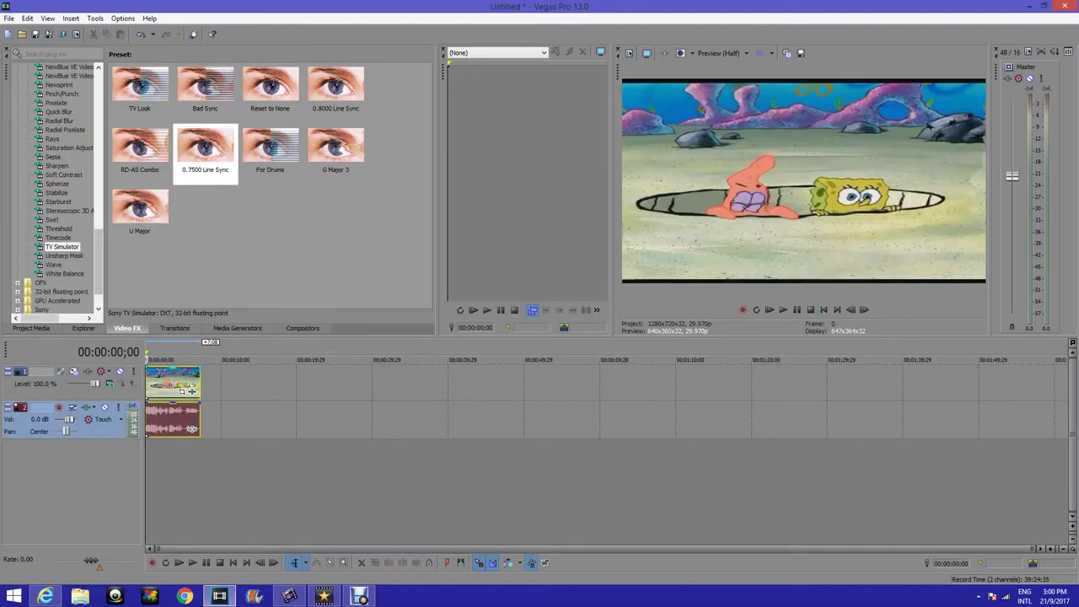
# Apply the Channel Blend effect's Red Only preset to the video event on the timeline
pyautogui.moveTo(99, 262); pyautogui.dragTo(99, 103)
pyautogui.click(65, 139)
pyautogui.click(140, 149)
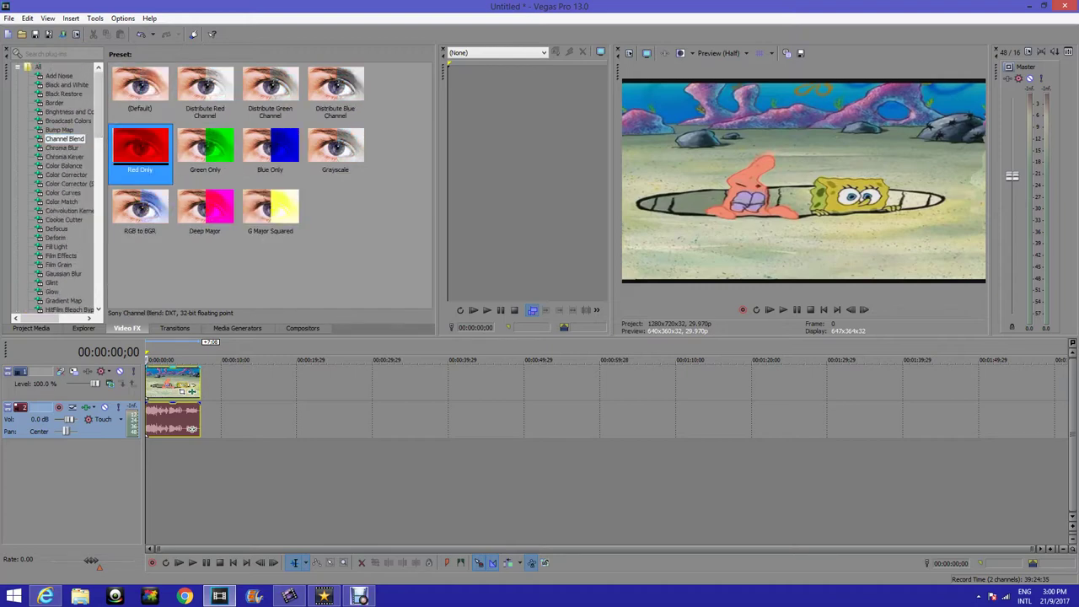
pyautogui.moveTo(140, 149); pyautogui.dragTo(172, 383)
pyautogui.click(583, 103)
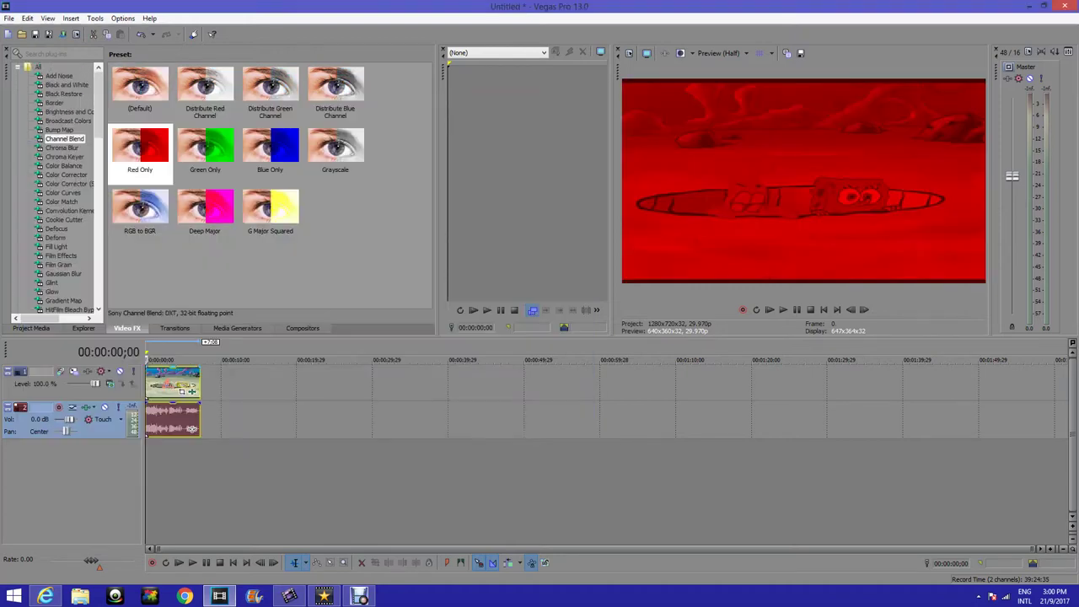
# Flip the video event horizontally in its Pan/Crop settings and close the settings window
pyautogui.click(181, 390)
pyautogui.rightClick(427, 355)
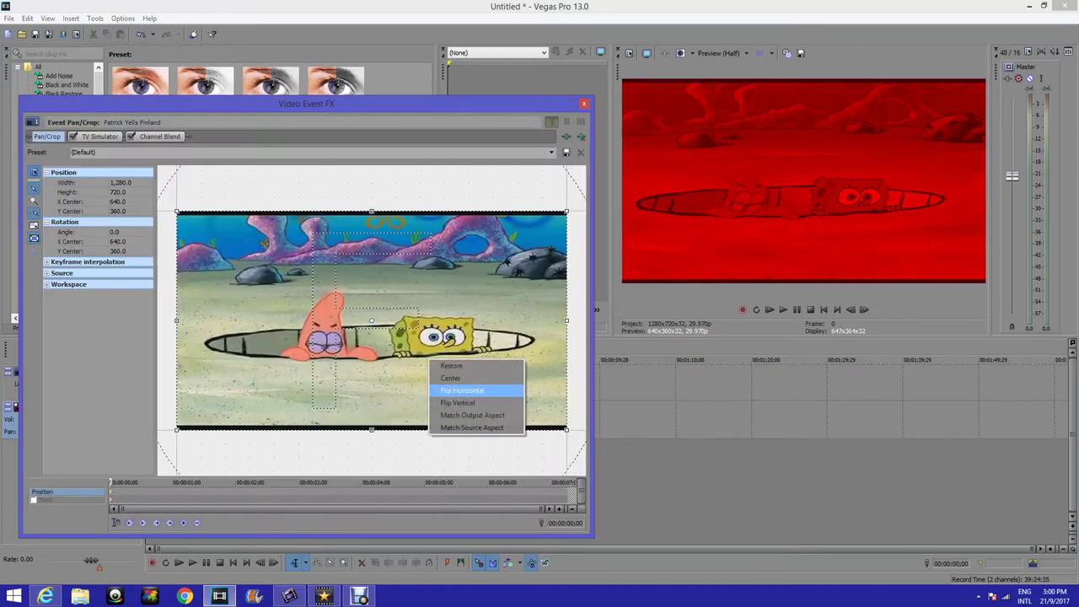
pyautogui.click(470, 417)
pyautogui.press('Escape')
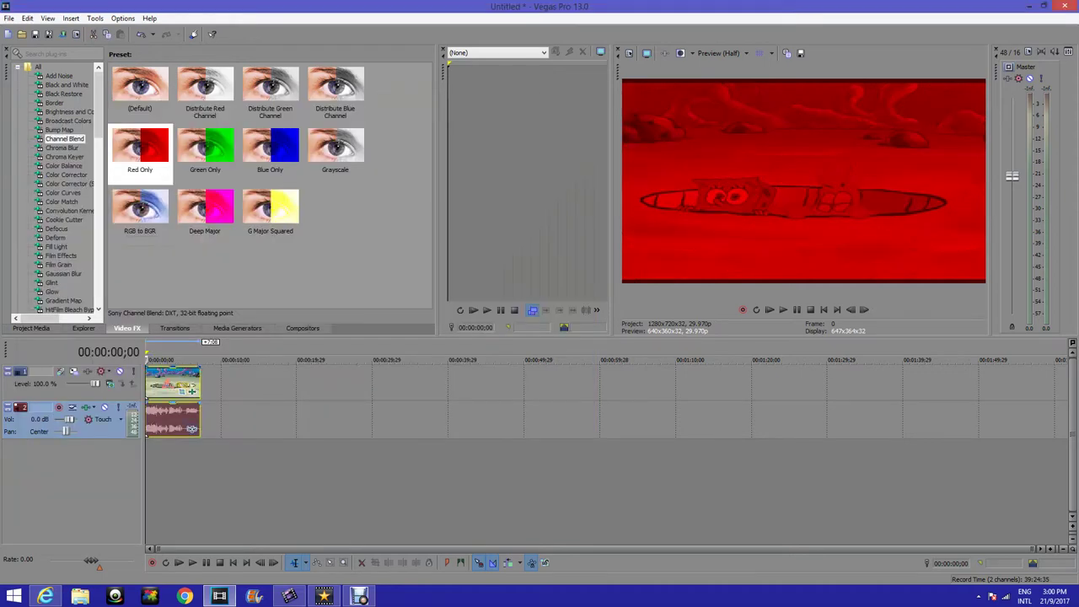
# Add the ExpressFX Distortion plug-in to the audio event and close its settings
pyautogui.click(192, 429)
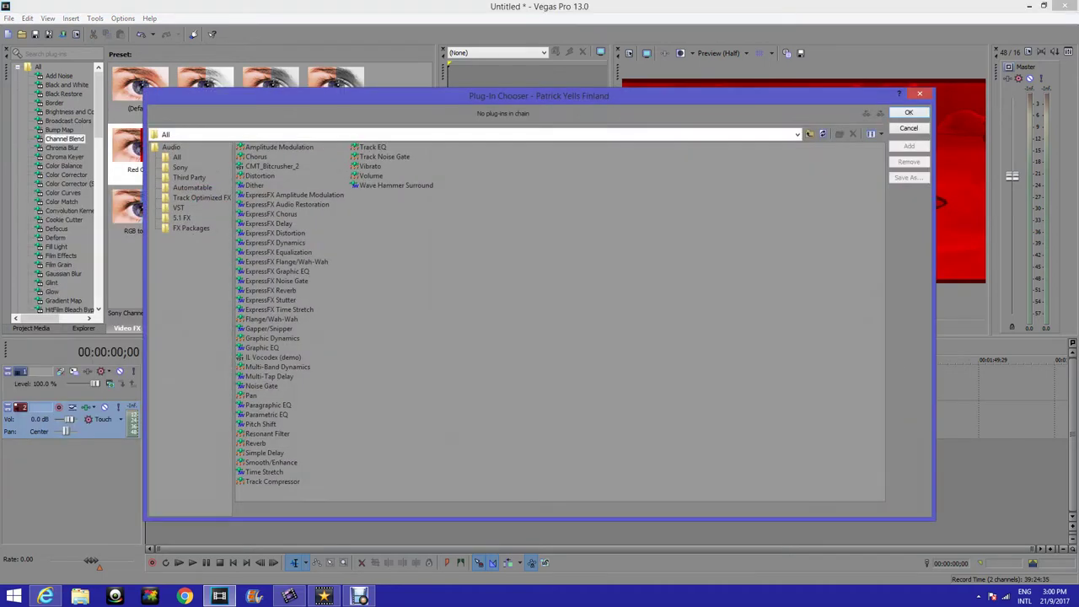
pyautogui.doubleClick(275, 233)
pyautogui.click(908, 113)
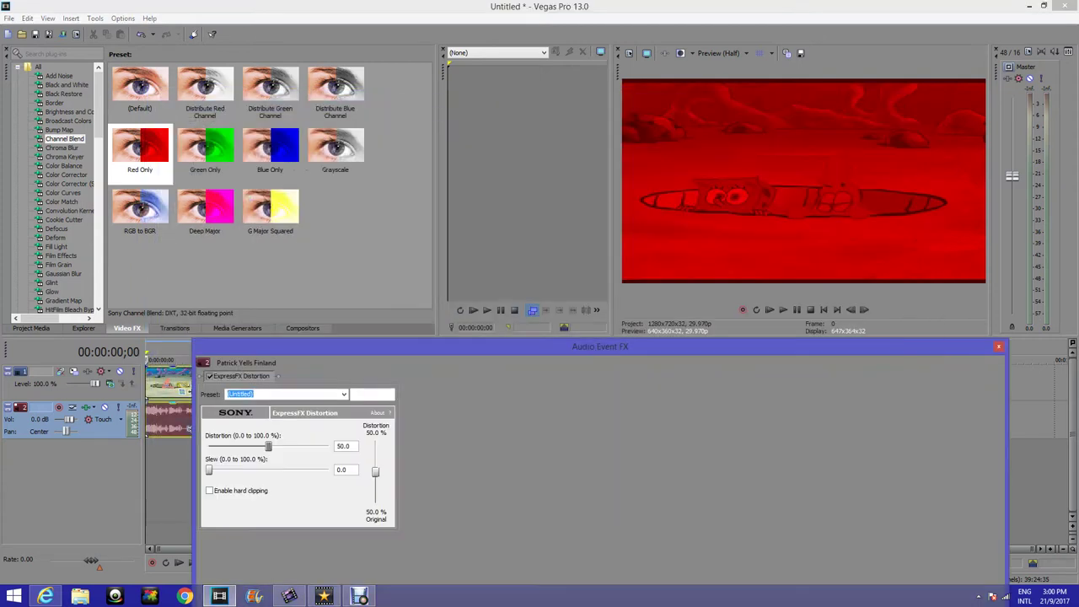
pyautogui.click(344, 395)
pyautogui.click(282, 426)
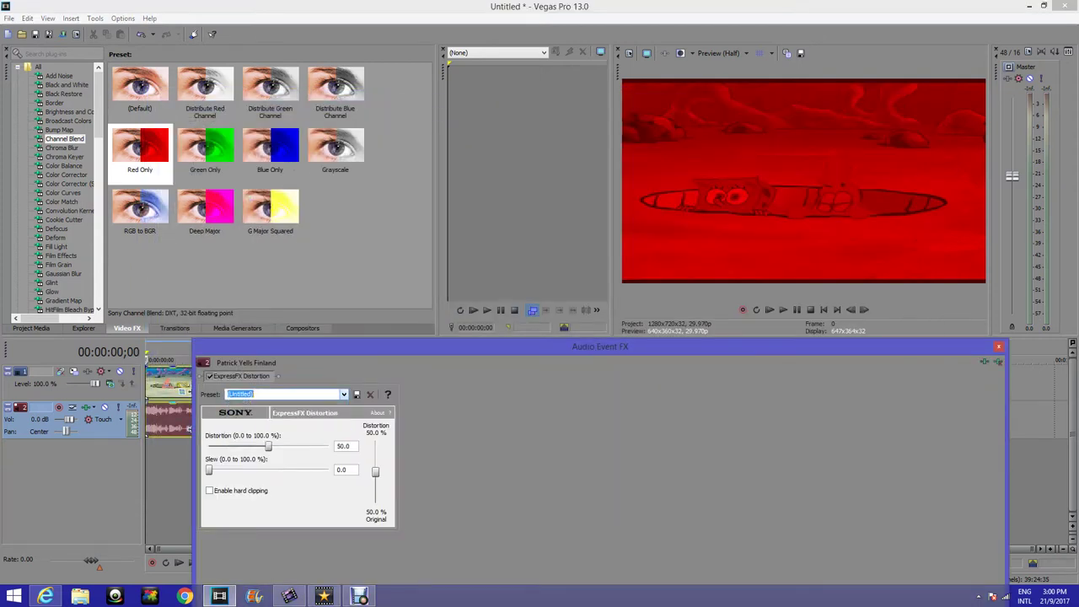
pyautogui.click(999, 346)
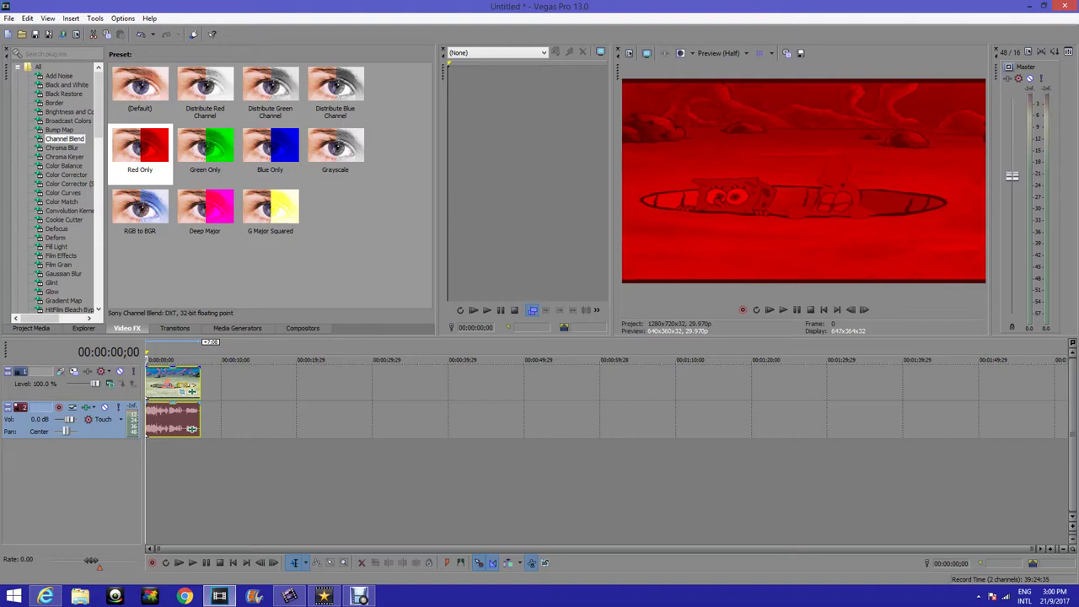
# Set the audio event's pitch shift method to élastique with a pitch change of -24, and play the project from the start
pyautogui.click(168, 428)
pyautogui.rightClick(167, 429)
pyautogui.click(199, 422)
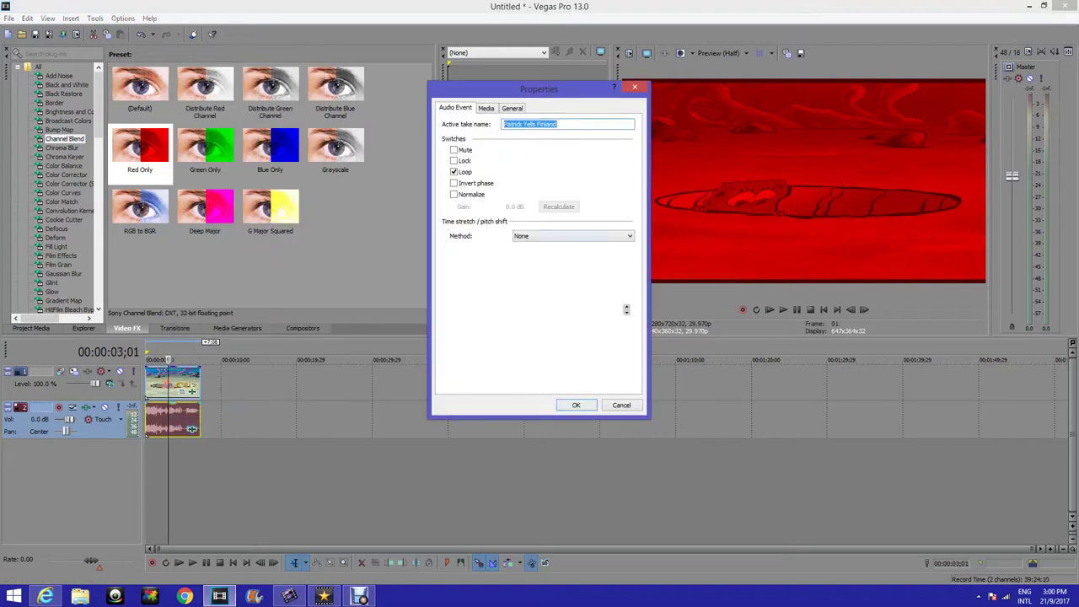
pyautogui.click(573, 236)
pyautogui.click(573, 260)
pyautogui.click(573, 236)
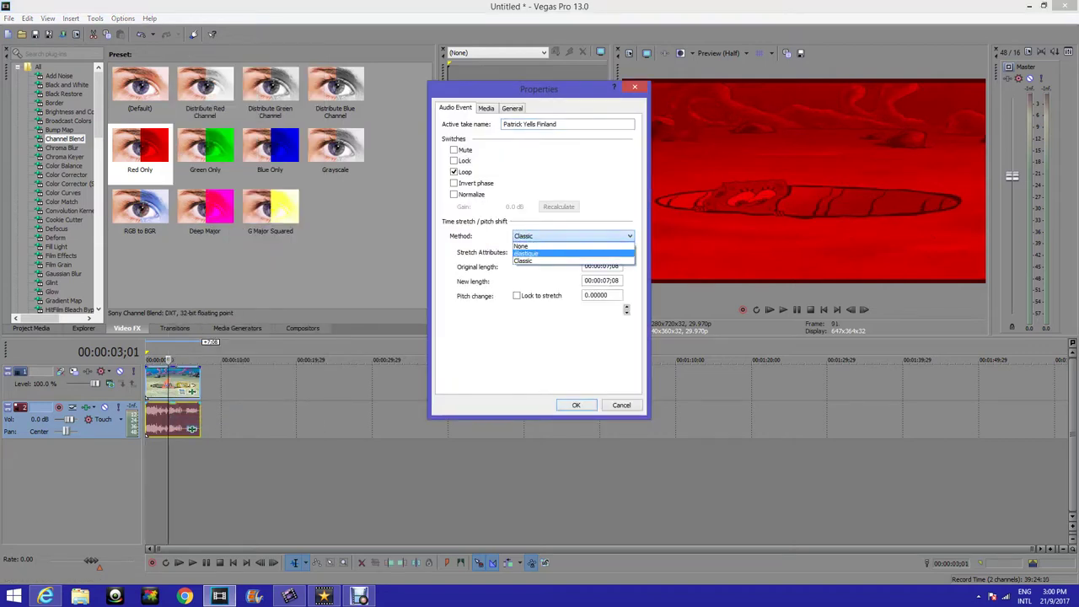
pyautogui.click(527, 253)
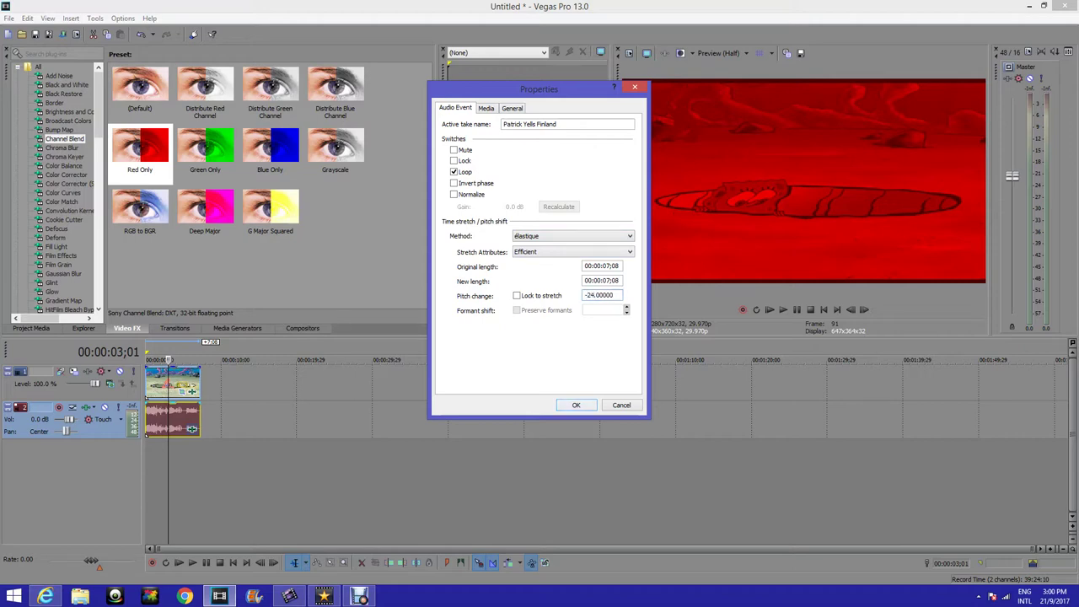
pyautogui.press('Return')
pyautogui.press('Home')
pyautogui.press('space')
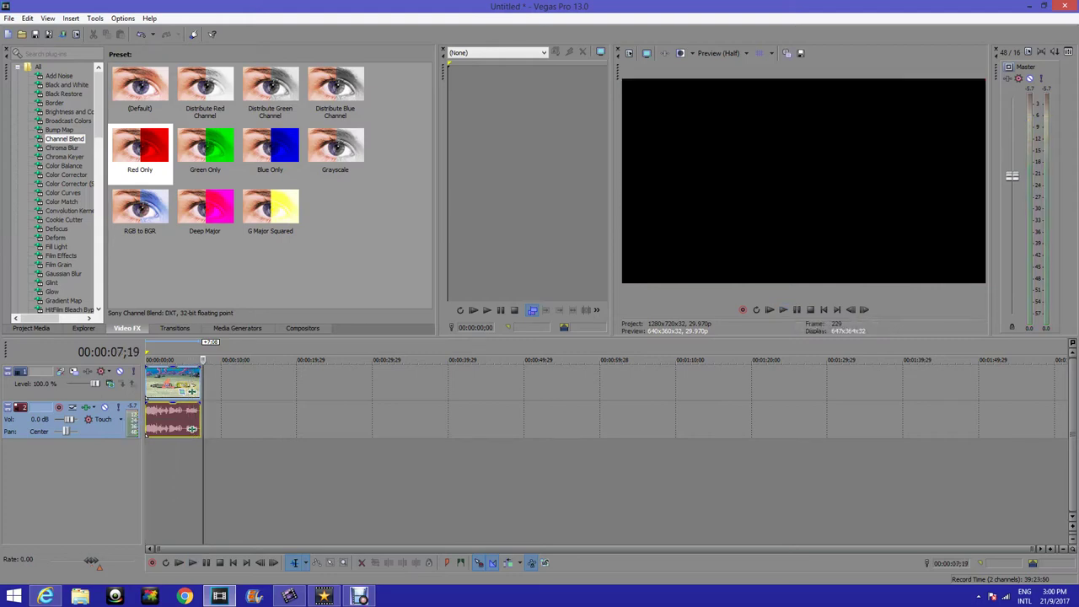
# Switch to AVS Video Editor, place the Preview 2 (V2) clip at the start of the video track, and mute it
pyautogui.click(289, 596)
pyautogui.moveTo(240, 78); pyautogui.dragTo(57, 417)
pyautogui.rightClick(57, 415)
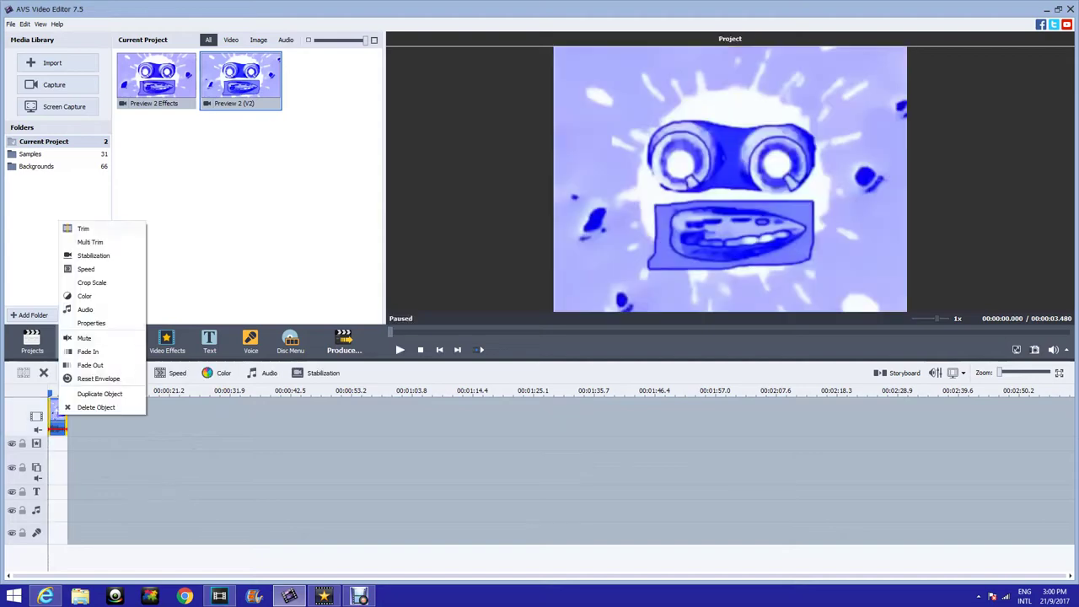
pyautogui.click(87, 338)
# Add Preview 2 Effects to the audio track, trim its start to about 1:03.8, and trim its end using a Preview 2 (V2) voice clip as a length guide
pyautogui.moveTo(156, 78); pyautogui.dragTo(138, 548)
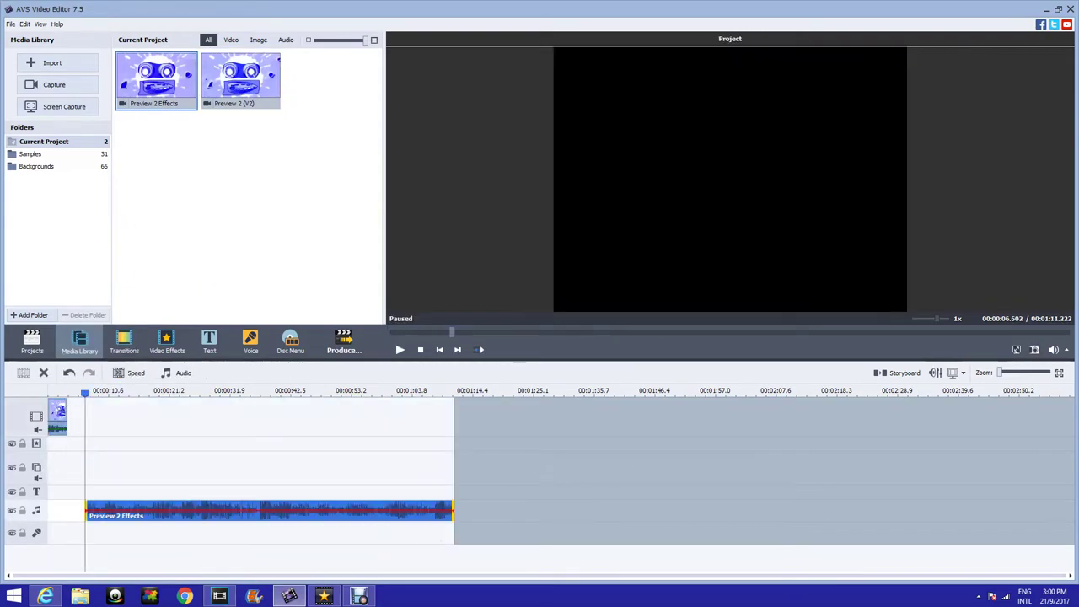
pyautogui.moveTo(86, 510); pyautogui.dragTo(413, 510)
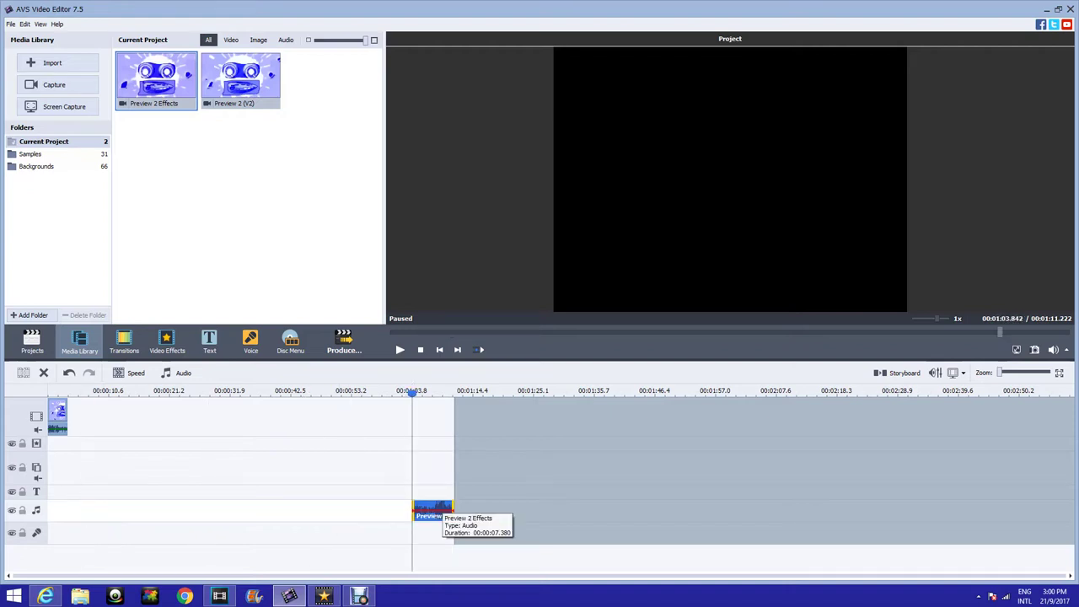
pyautogui.moveTo(240, 80); pyautogui.dragTo(443, 533)
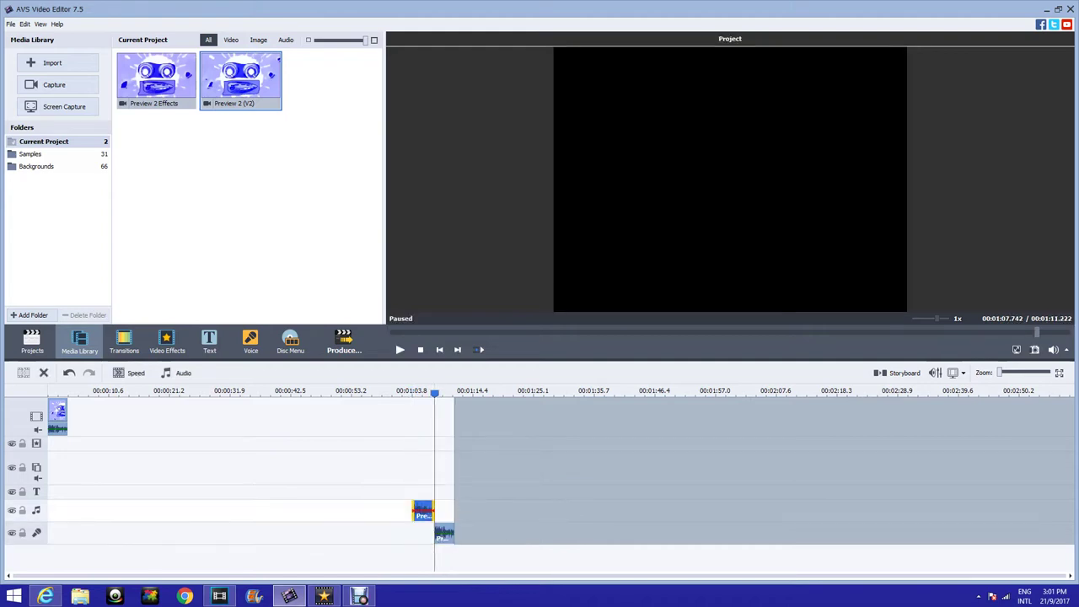
# Delete the Preview 2 (V2) guide clip from the voice track and move the trimmed audio to the timeline start
pyautogui.rightClick(443, 534)
pyautogui.click(480, 528)
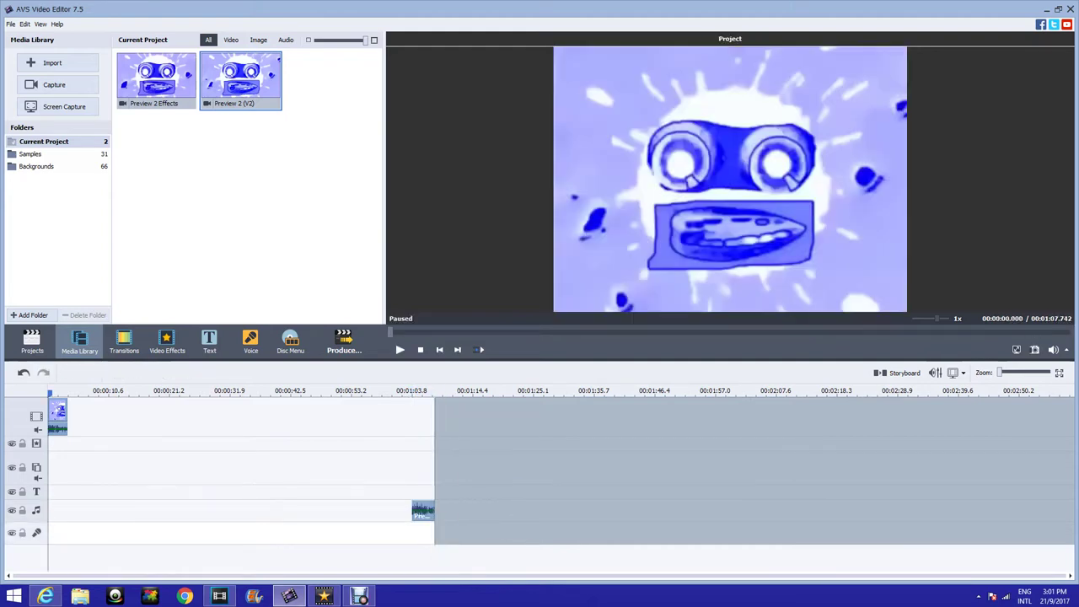
pyautogui.moveTo(422, 510); pyautogui.dragTo(57, 511)
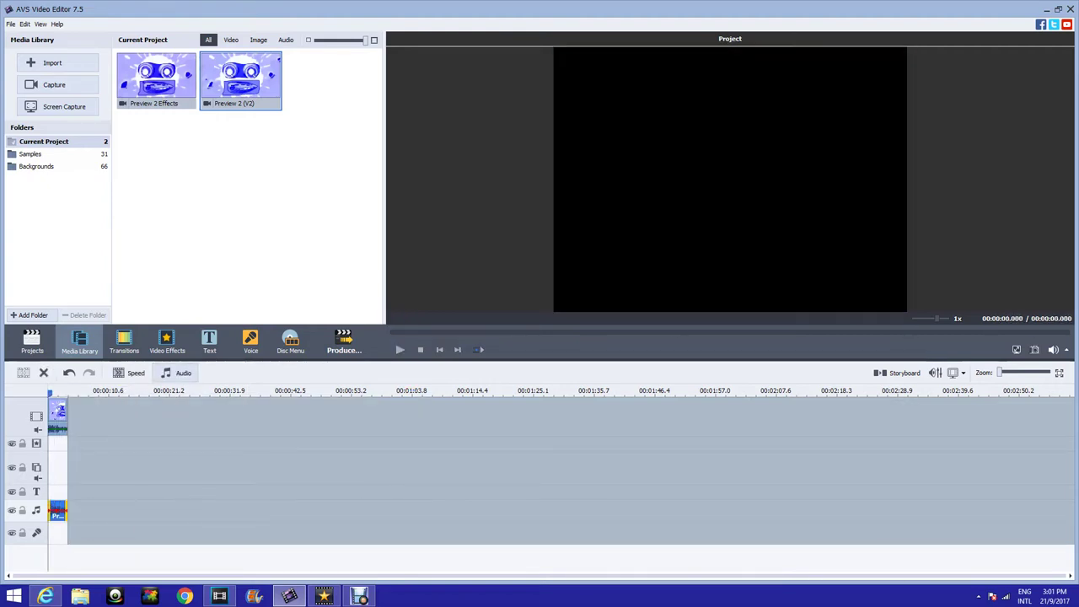
# Lower the Pitch Shift rate and enable Amplify in the Audio Correction settings of the clip on the audio track
pyautogui.click(176, 373)
pyautogui.click(621, 390)
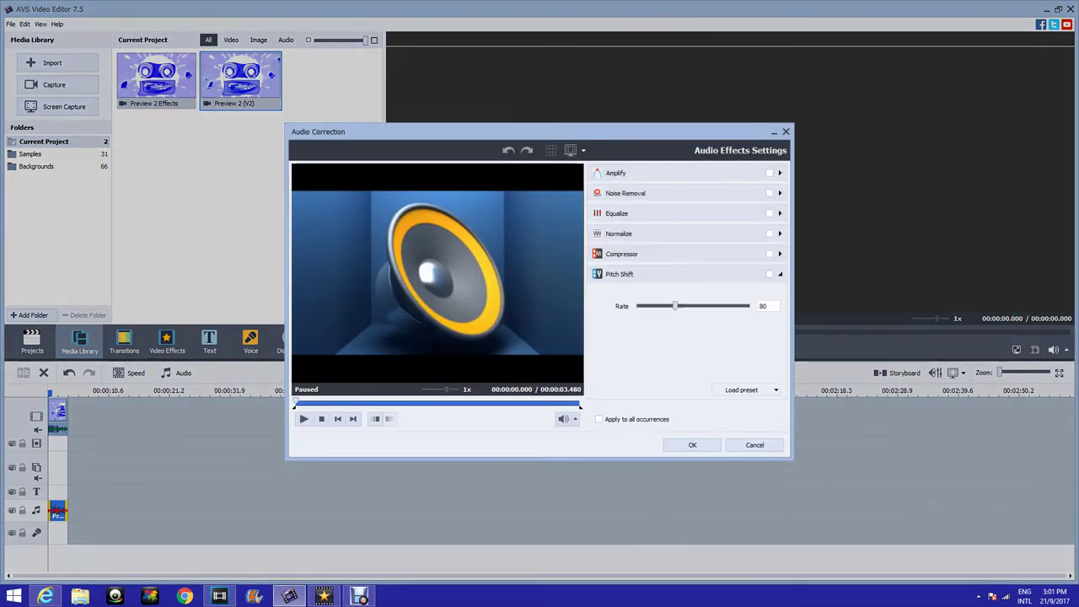
pyautogui.moveTo(675, 306); pyautogui.dragTo(651, 306)
pyautogui.click(616, 173)
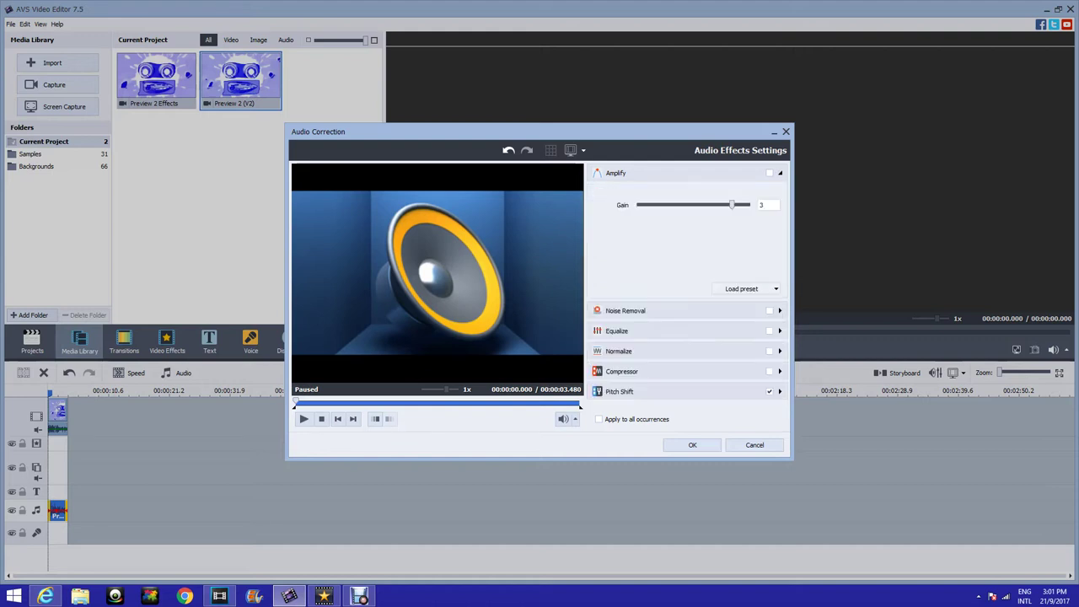
# Raise every Equalize band to 20 dB and increase the Normalize level to its upper end
pyautogui.click(617, 331)
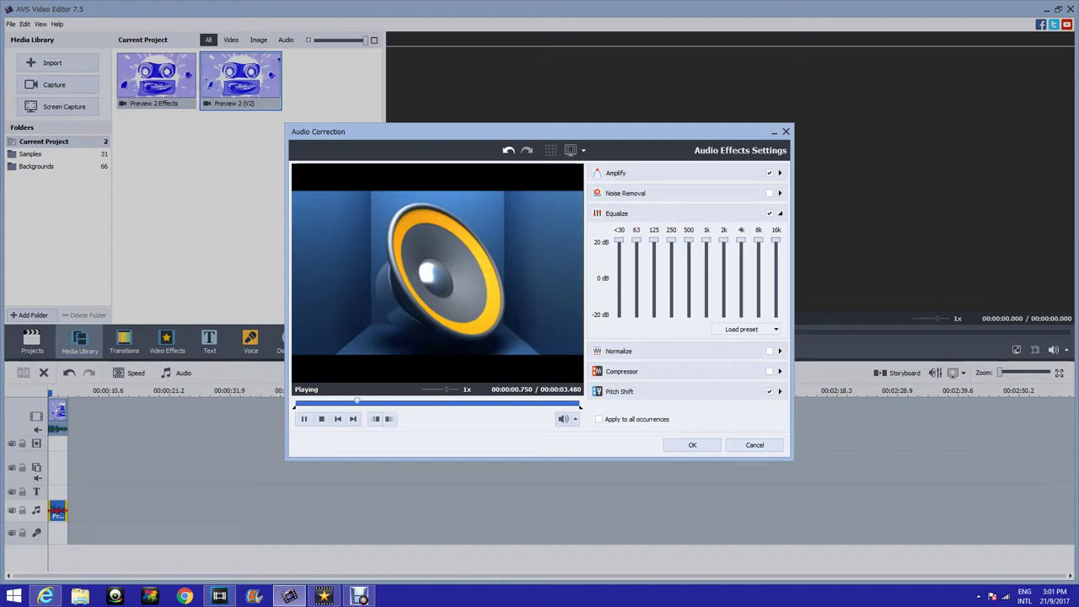
pyautogui.click(780, 350)
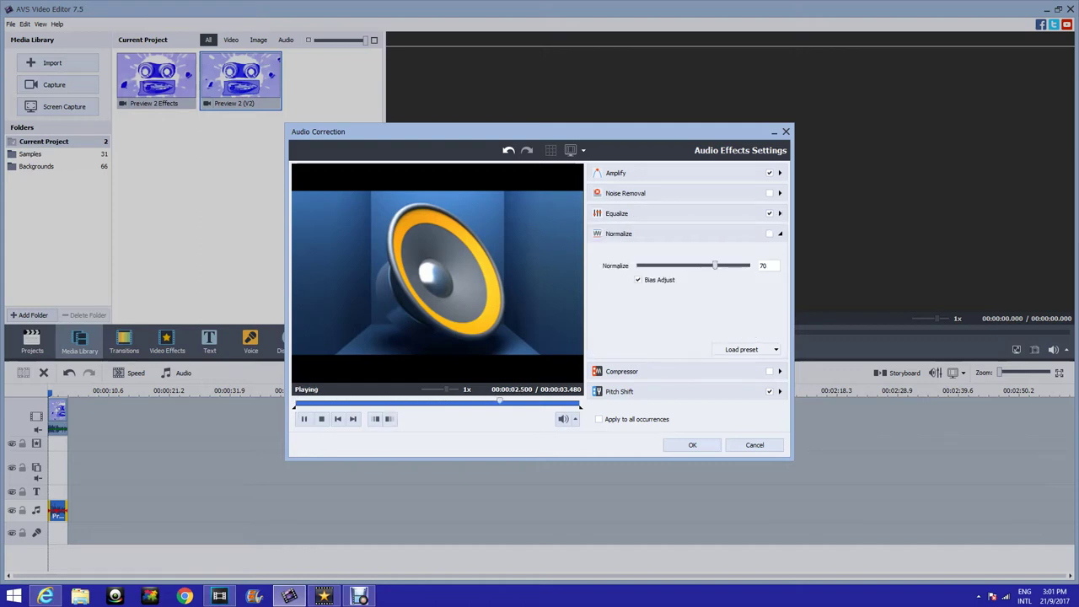
pyautogui.moveTo(715, 265); pyautogui.dragTo(748, 265)
# Set the Compressor to threshold -30, ratio 100, RMS 1000 and Post Amplify 10, then apply the audio corrections and preview the project
pyautogui.click(779, 371)
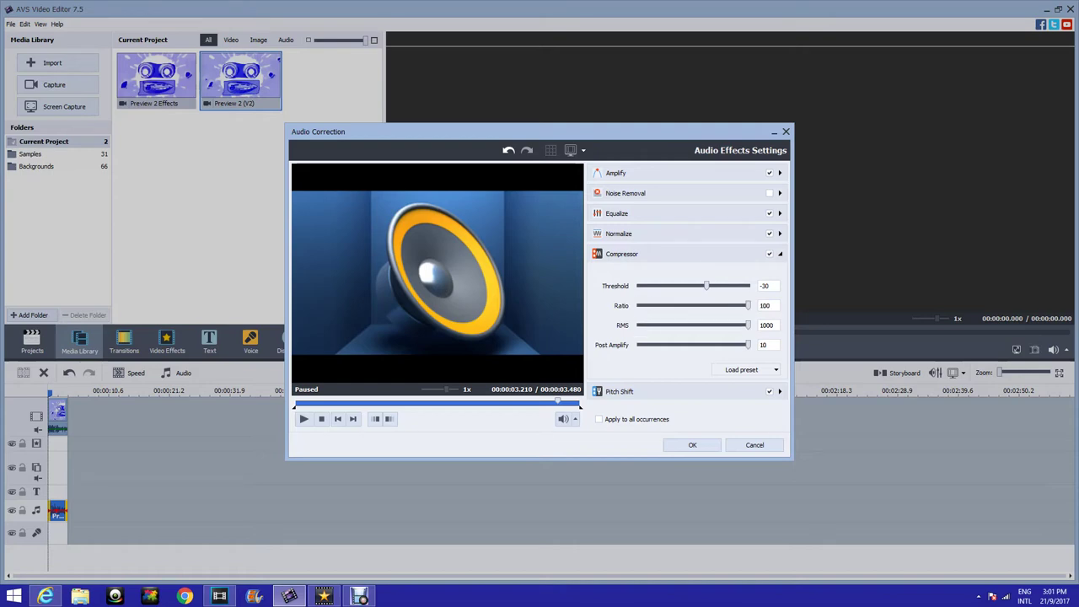
pyautogui.click(692, 445)
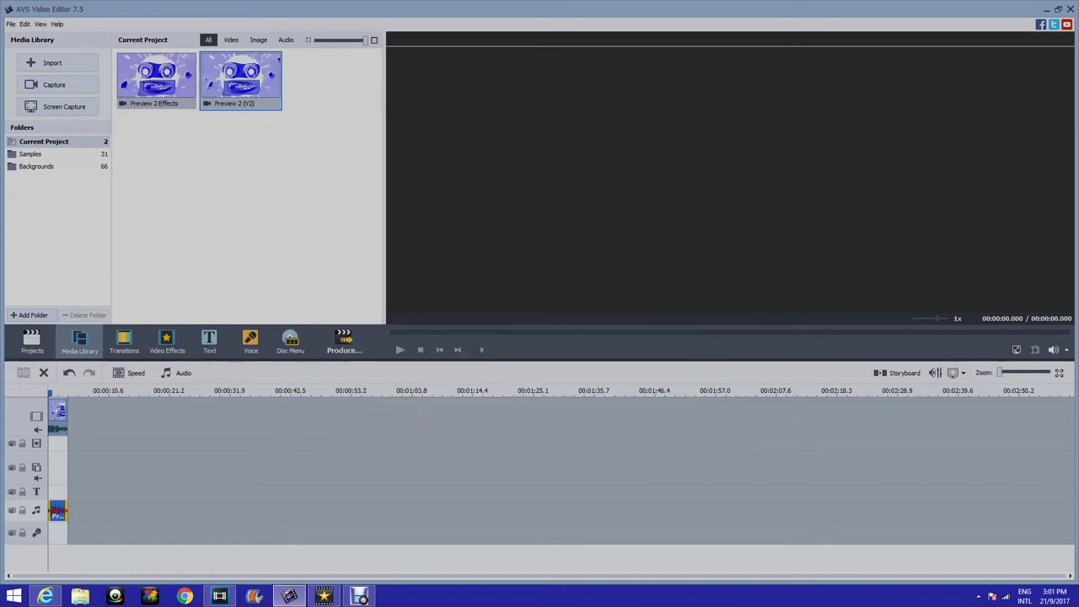
pyautogui.click(400, 350)
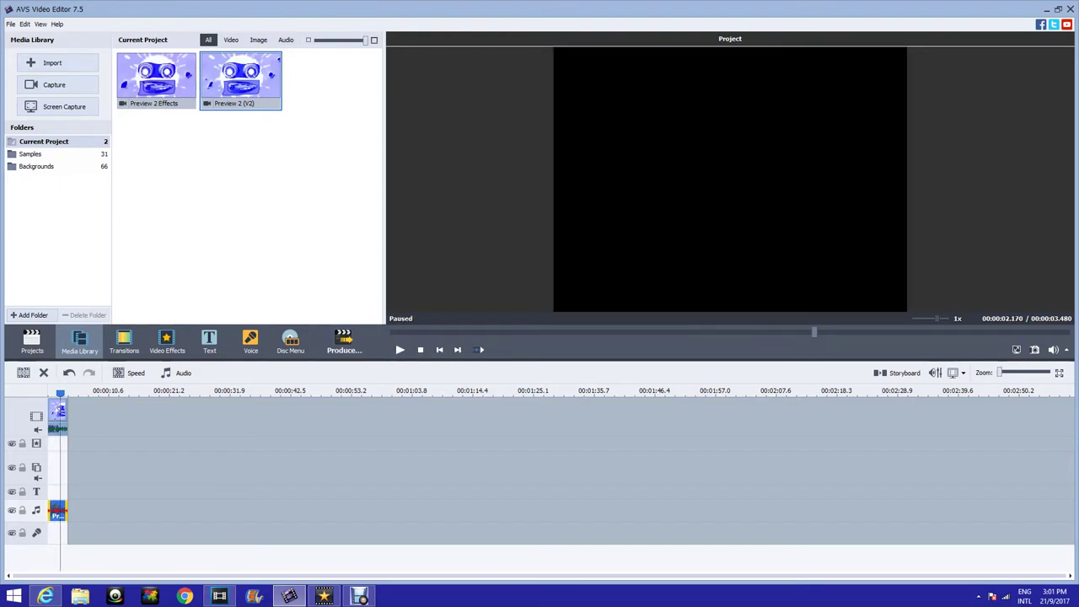
# Add the Wave video effect to the effects track and cut off the part that extends past the end of the clip
pyautogui.click(167, 341)
pyautogui.scroll(-10, 240, 185)
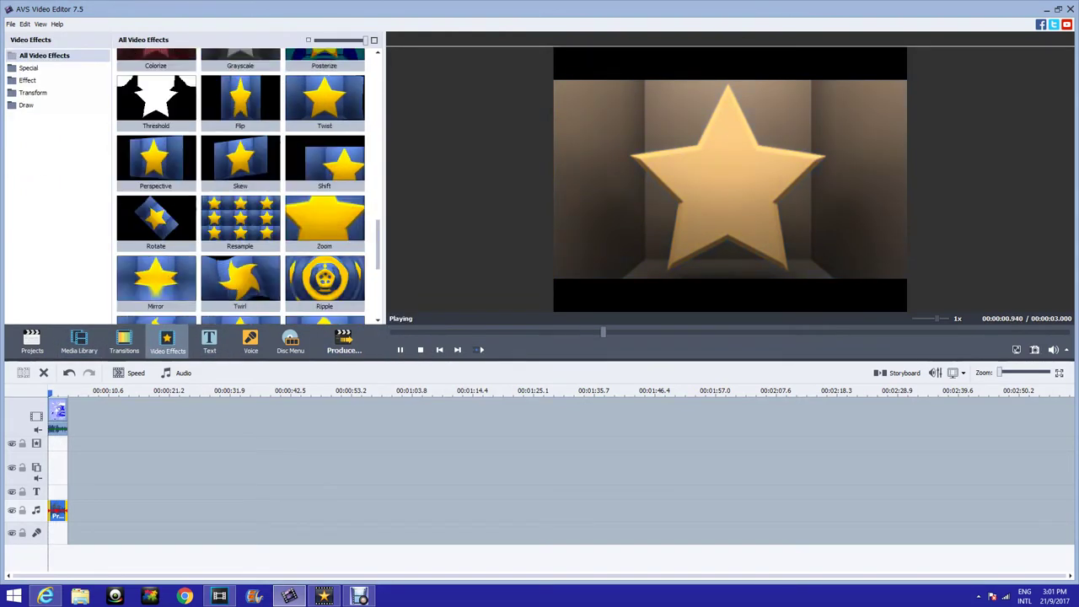
pyautogui.moveTo(152, 194); pyautogui.dragTo(74, 445)
pyautogui.click(68, 393)
pyautogui.click(24, 373)
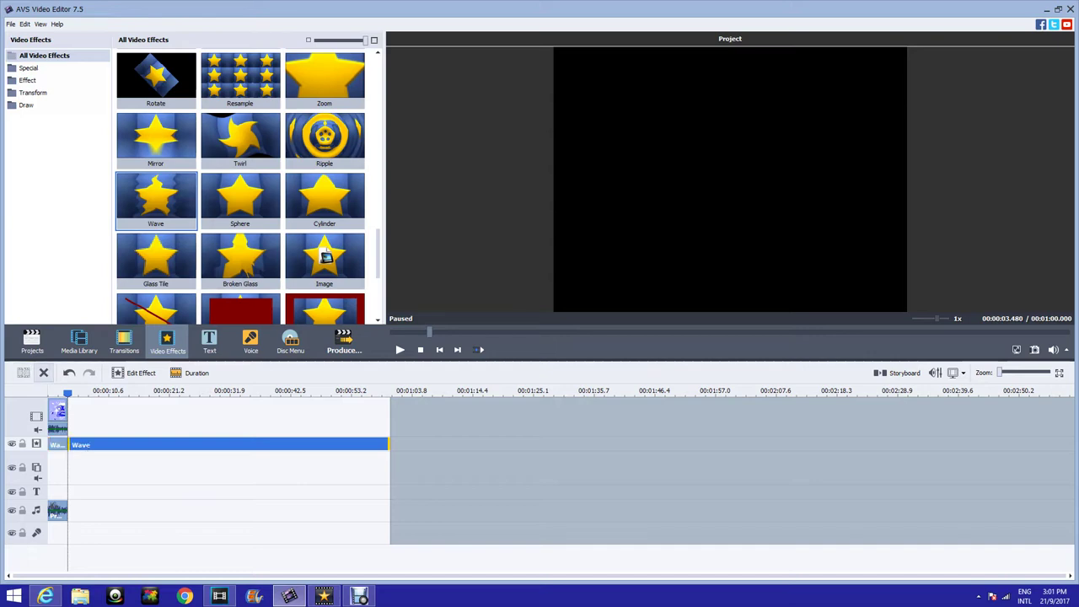
# Add a second video effects line and apply the Colorize effect over the clip on it
pyautogui.rightClick(79, 447)
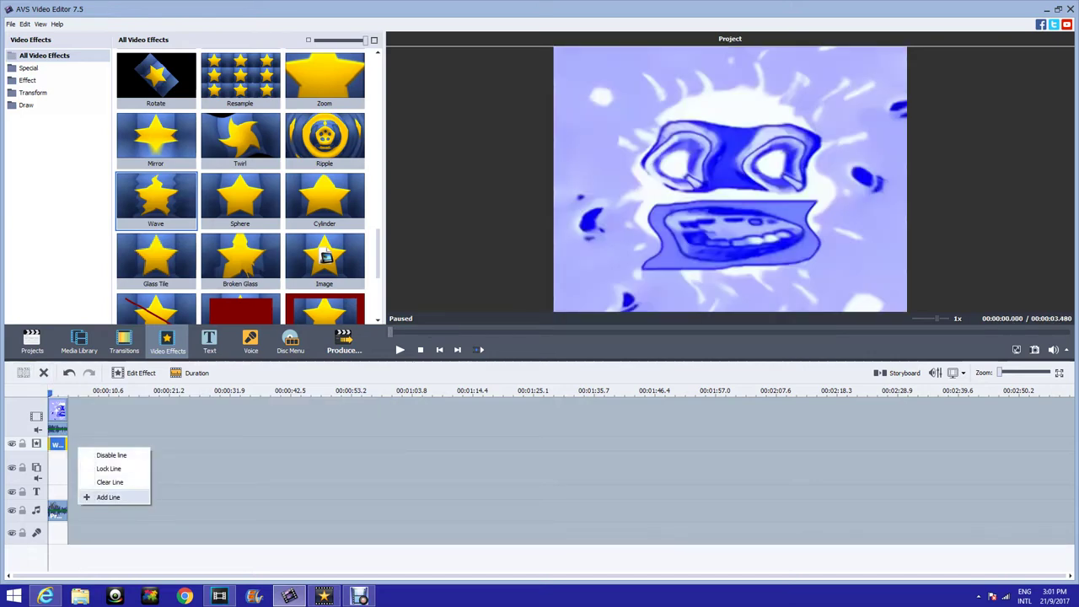
pyautogui.click(109, 497)
pyautogui.moveTo(377, 254); pyautogui.dragTo(377, 206)
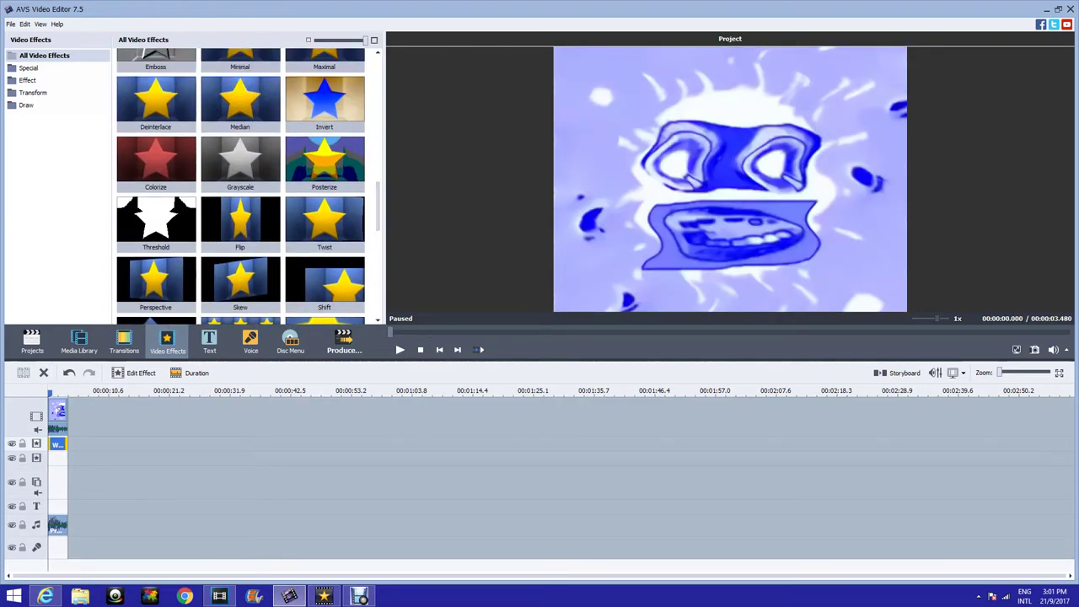
pyautogui.moveTo(156, 160); pyautogui.dragTo(85, 459)
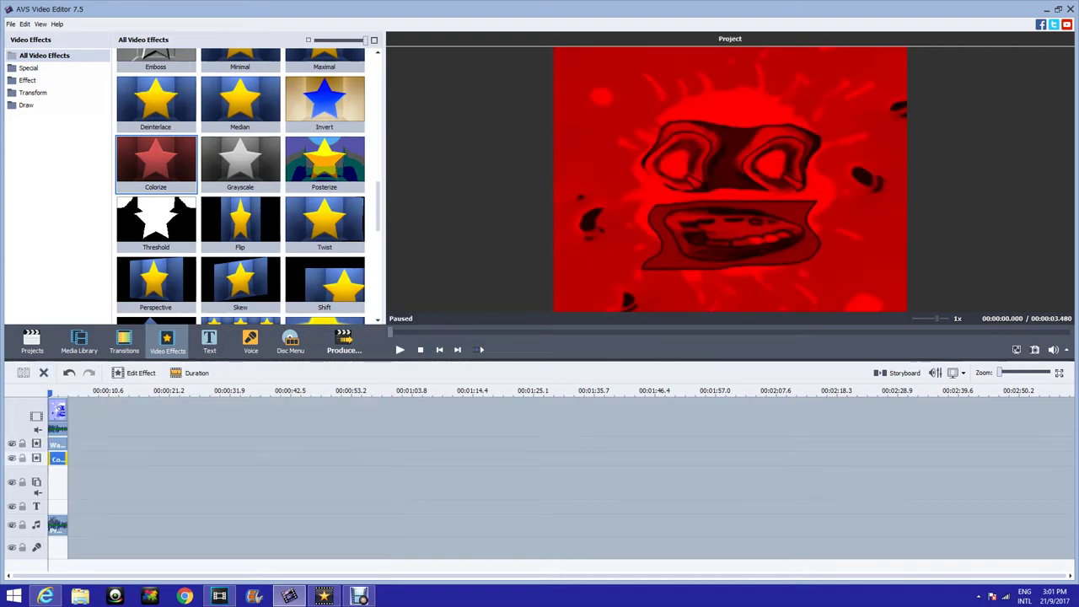
# Apply the Flip effect on a third effects line and cut off the part that extends past the clip's end
pyautogui.rightClick(92, 459)
pyautogui.click(127, 532)
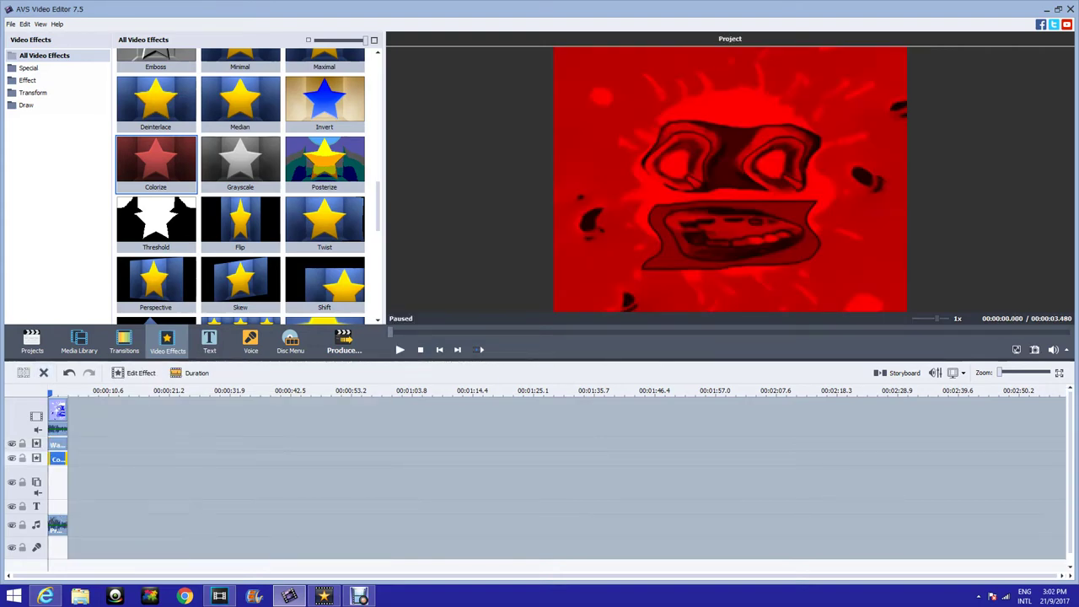
pyautogui.moveTo(59, 473); pyautogui.dragTo(49, 474)
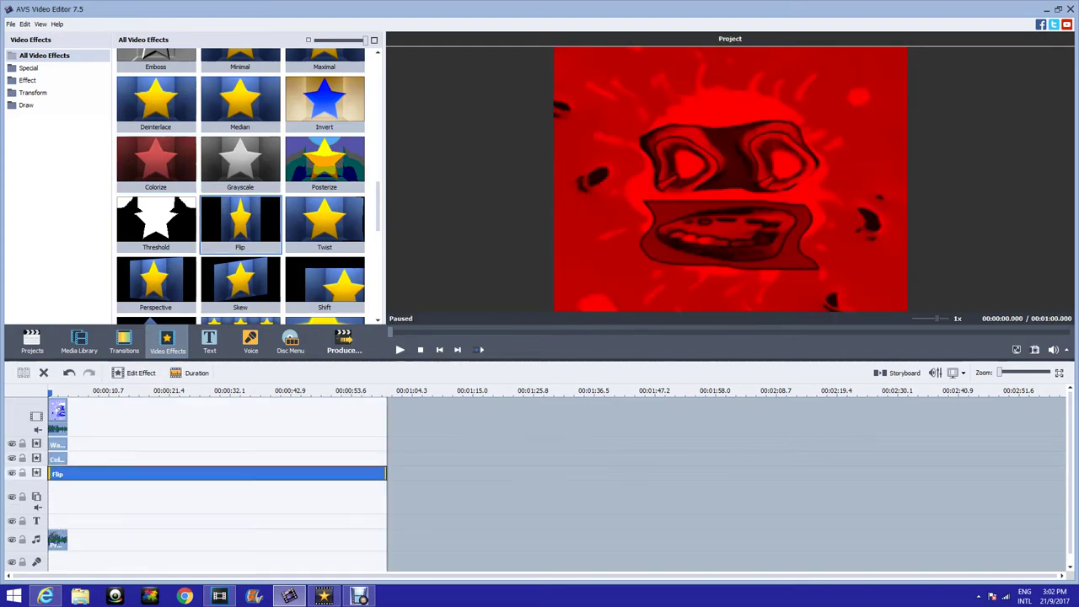
pyautogui.click(479, 350)
pyautogui.click(23, 373)
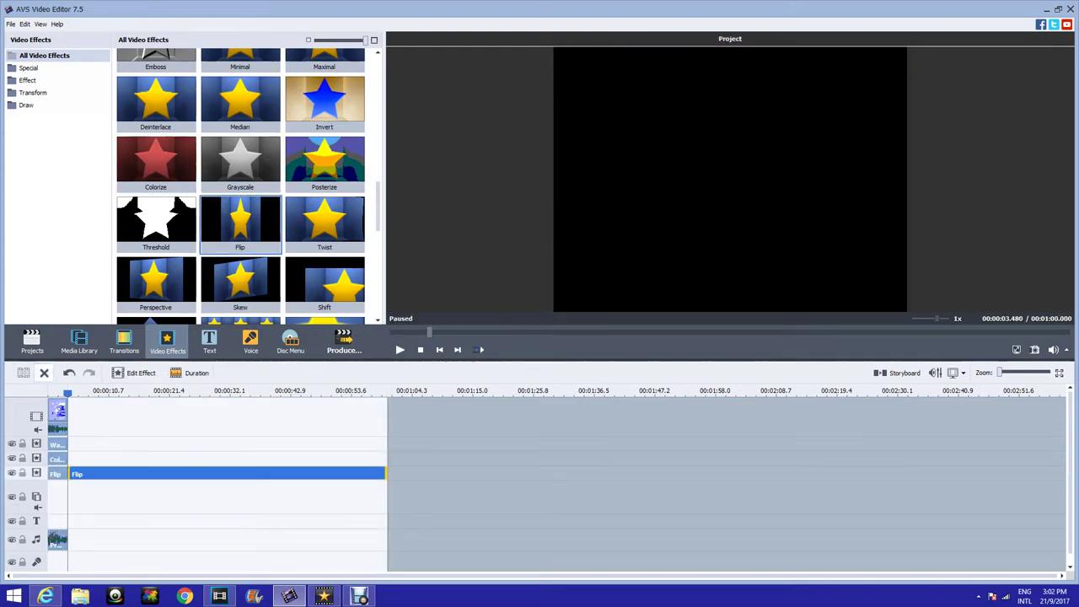
pyautogui.press('Delete')
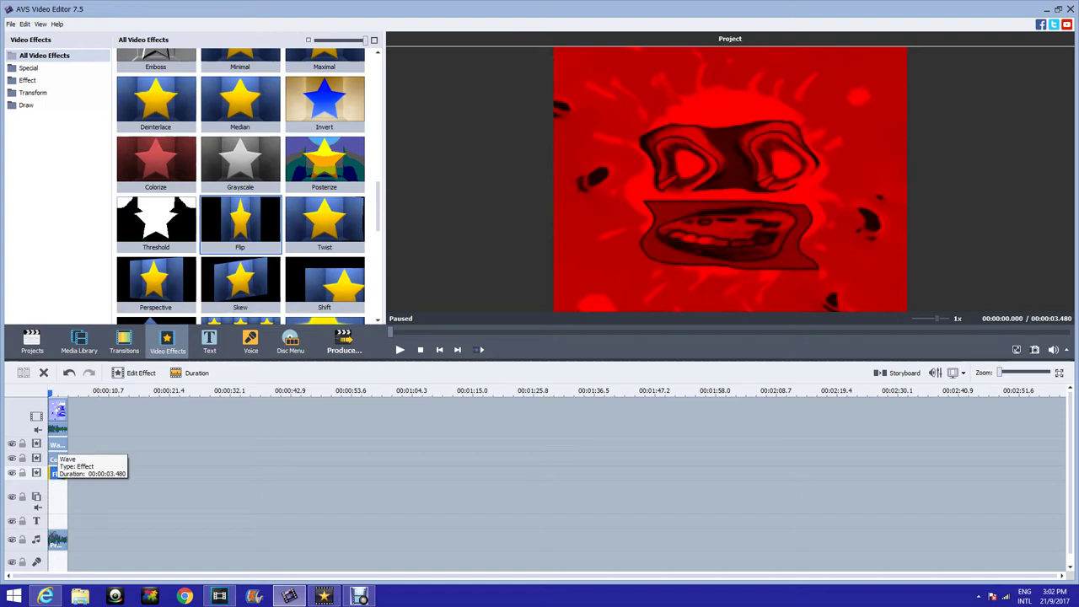
# Set the Wave effect's Peaks to 1 and Amplitude to 50, then apply the settings and preview the project
pyautogui.click(58, 444)
pyautogui.click(134, 373)
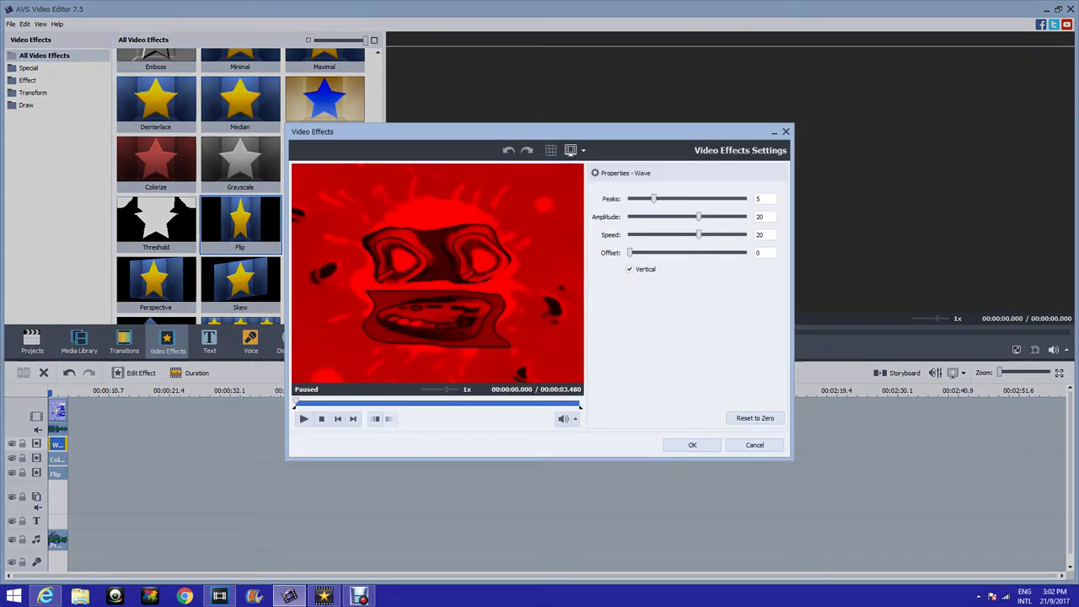
pyautogui.moveTo(653, 199); pyautogui.dragTo(629, 199)
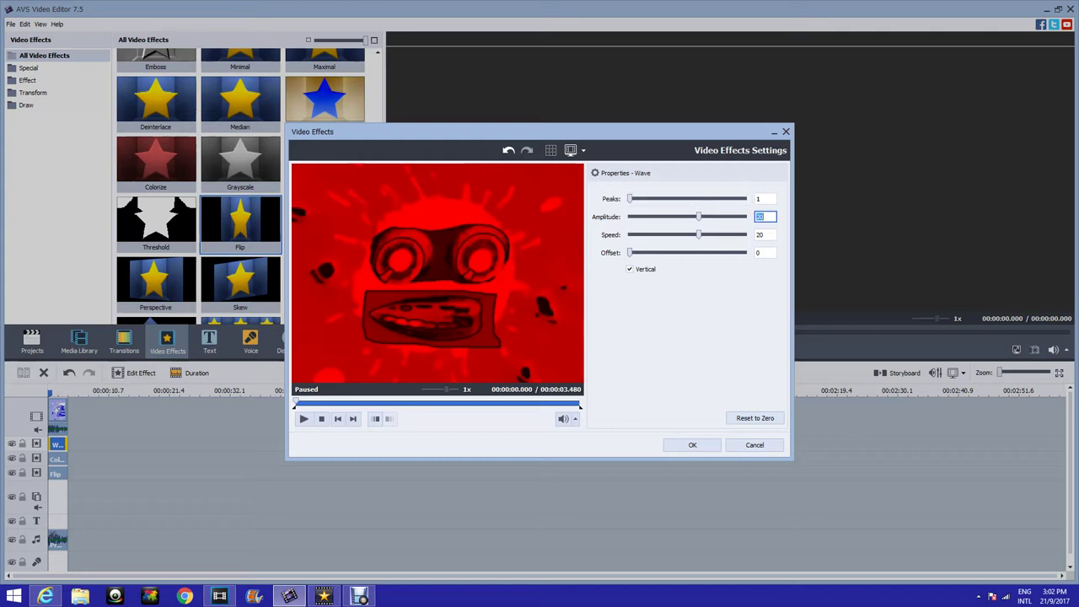
pyautogui.write('50')
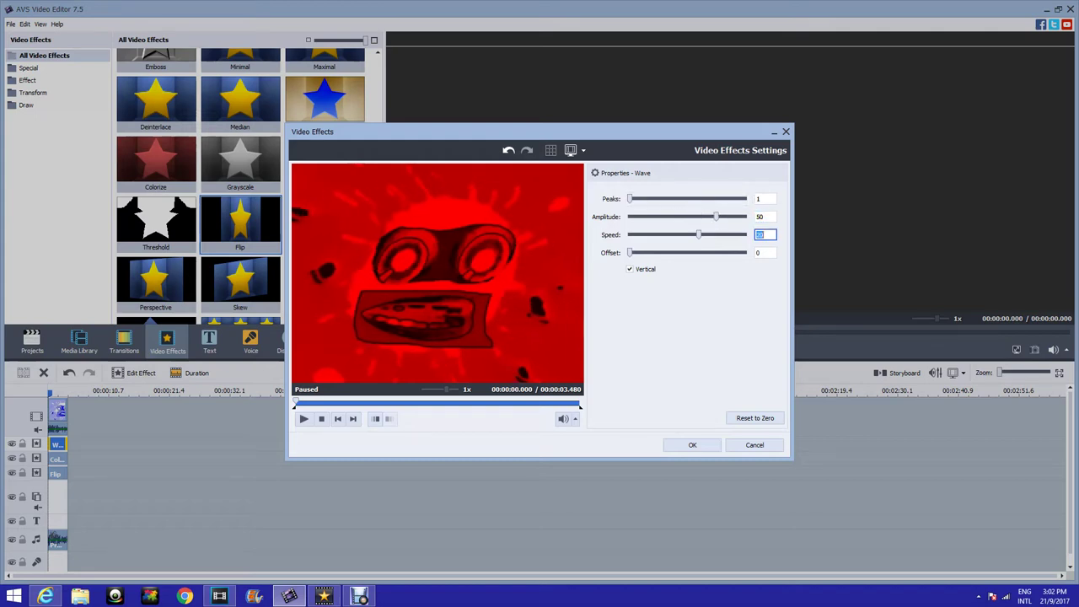
pyautogui.click(692, 444)
pyautogui.click(401, 349)
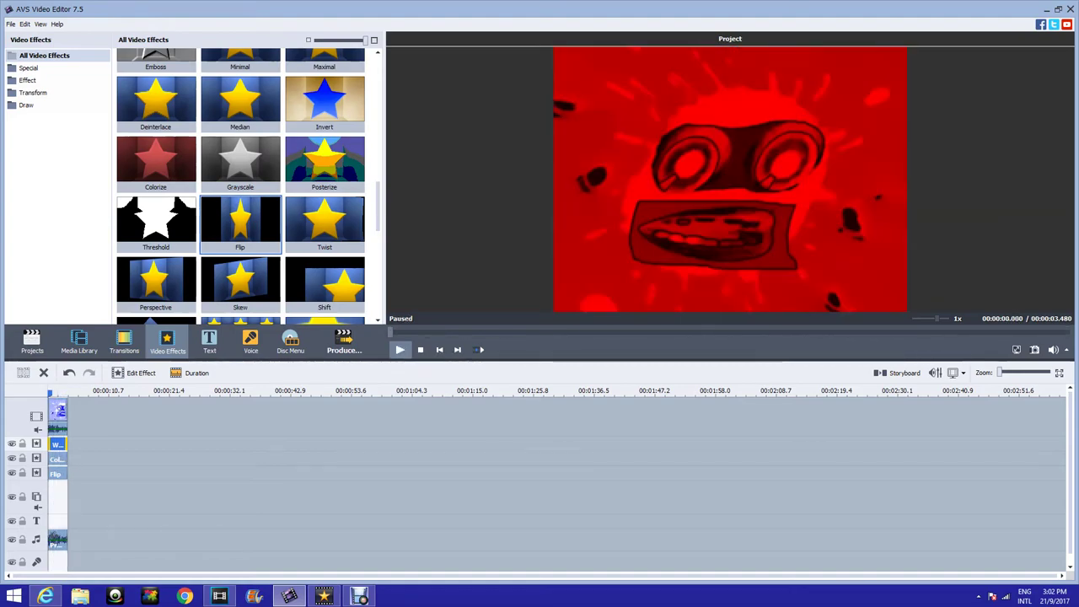
# Switch to VideoPad, place the Gummy Bear Song clip on the timeline, and delete its audio after unlinking it from the video
pyautogui.click(324, 596)
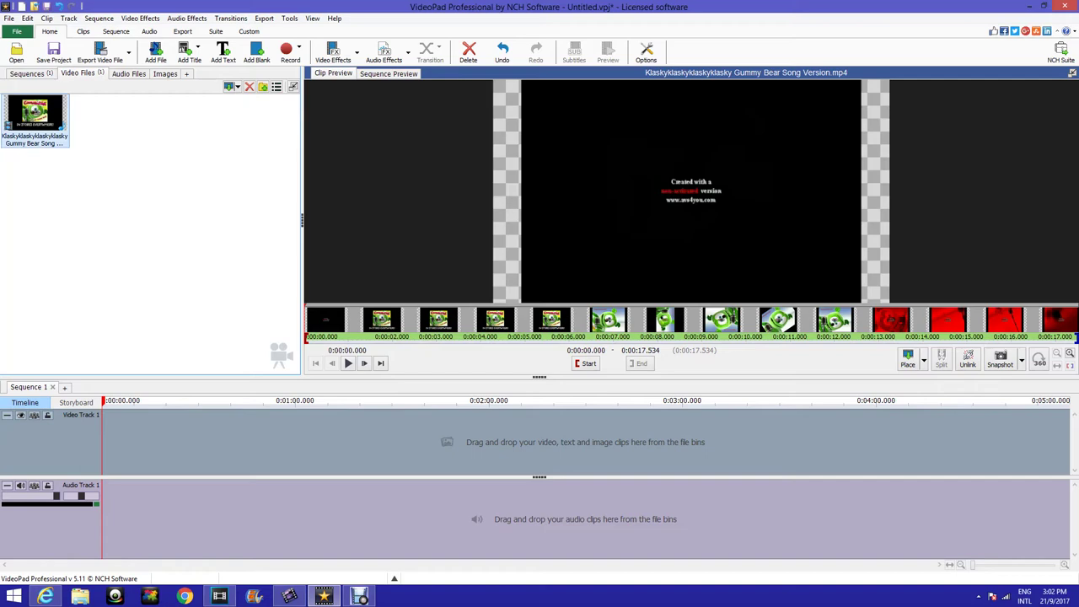
pyautogui.moveTo(35, 118); pyautogui.dragTo(135, 447)
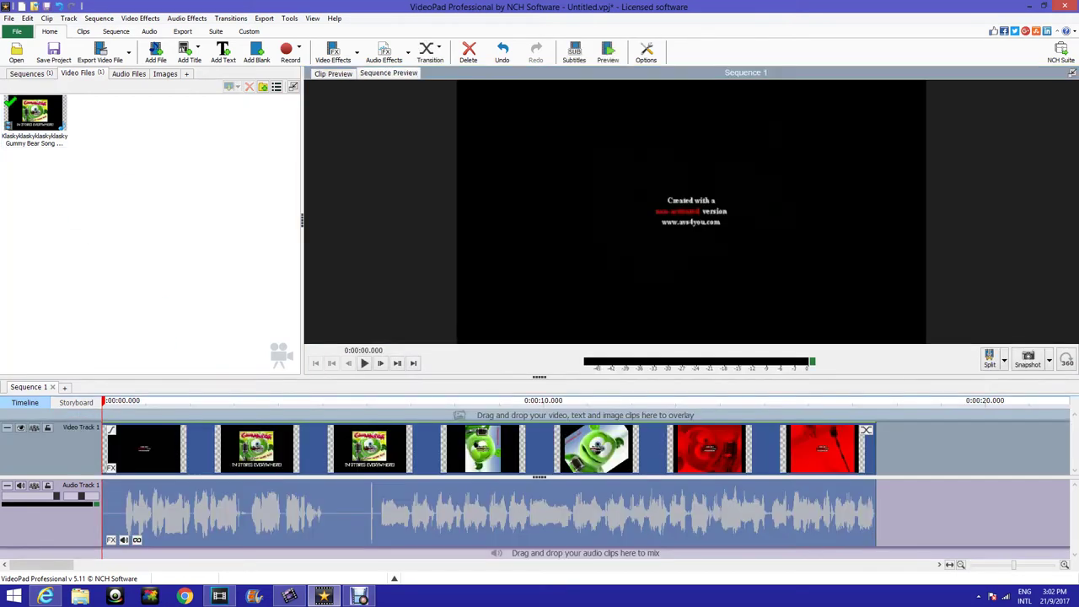
pyautogui.rightClick(239, 522)
pyautogui.click(285, 275)
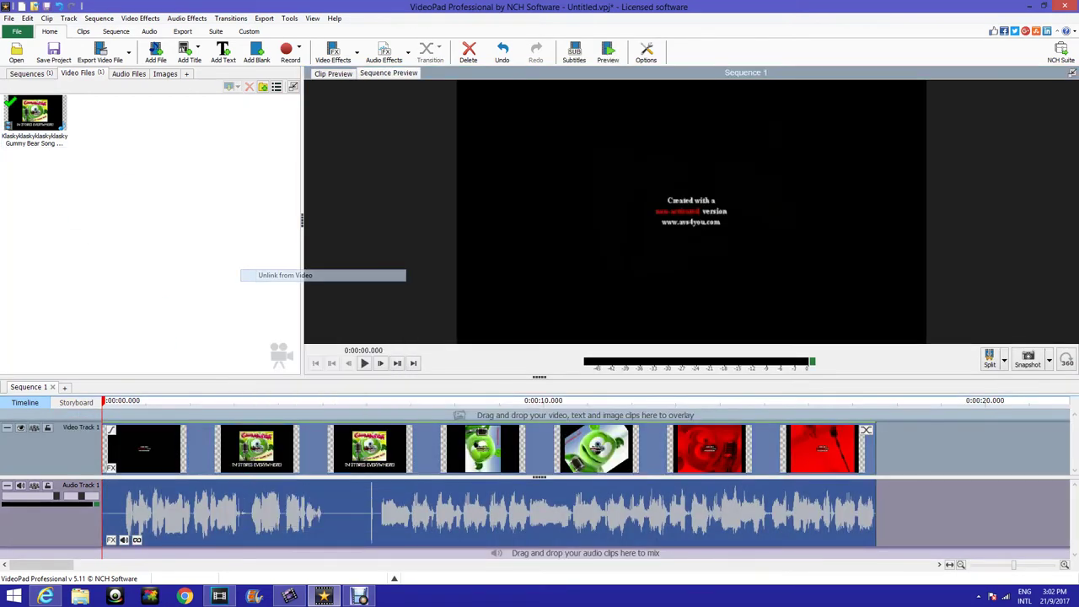
pyautogui.rightClick(328, 523)
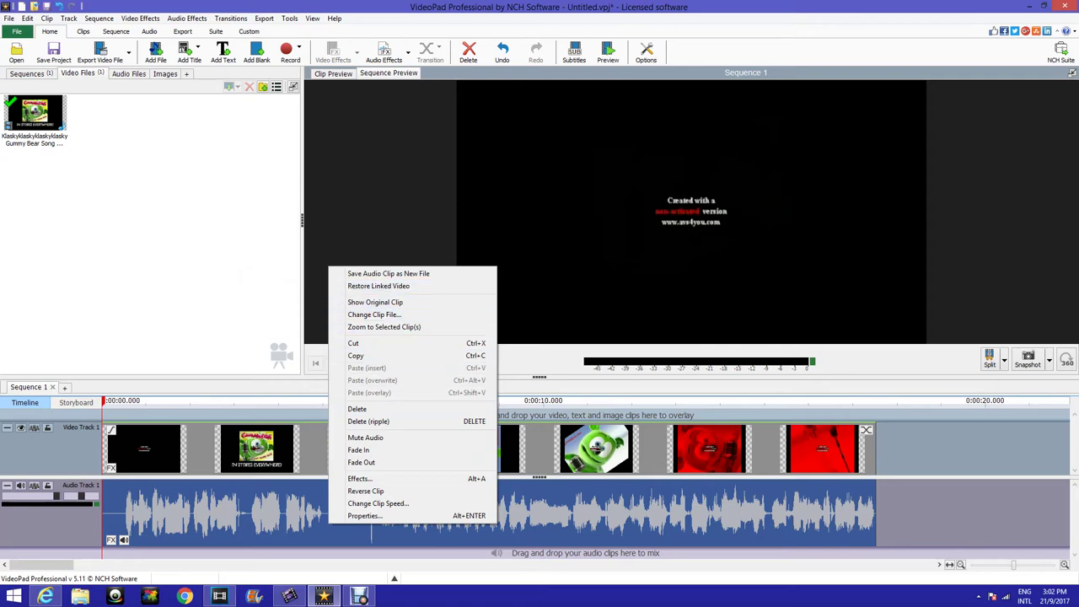
pyautogui.click(357, 409)
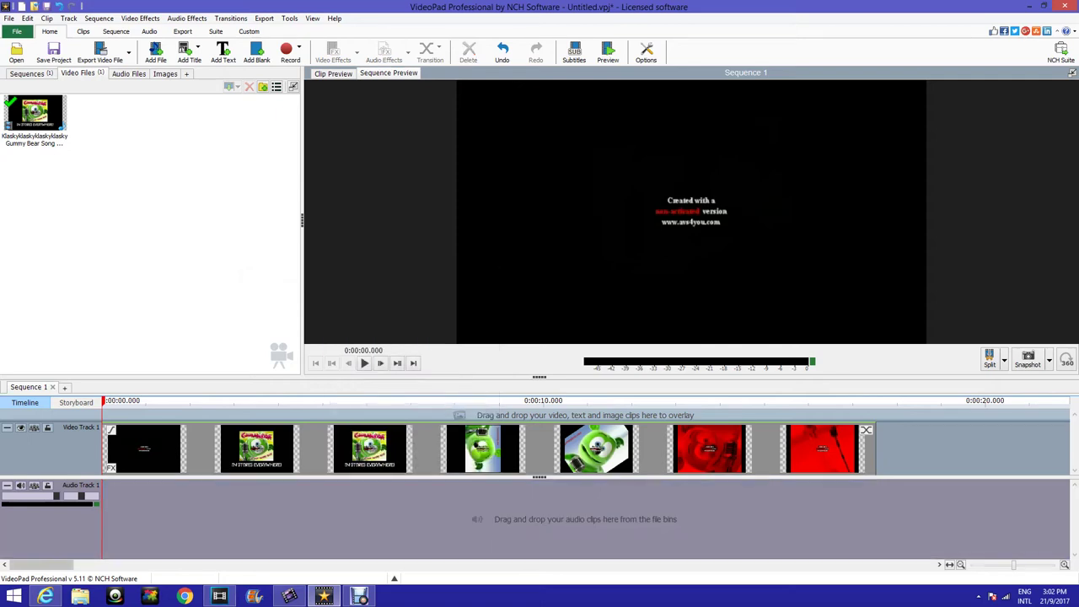
# Import the .mp4.mp4 file from the My Edited Videos folder and place it at the start of the video track
pyautogui.click(80, 595)
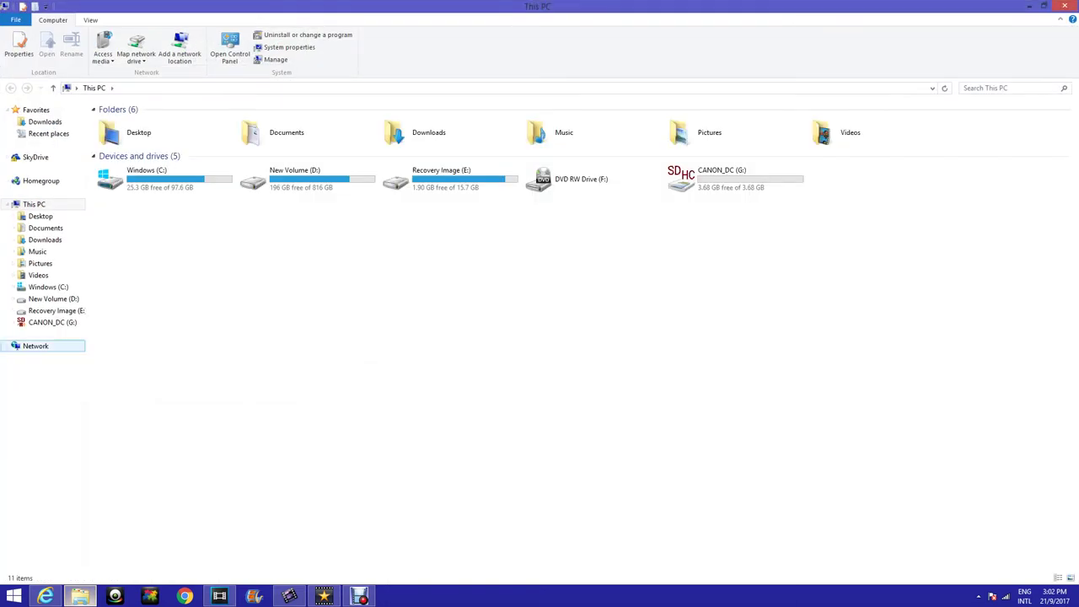
pyautogui.click(53, 298)
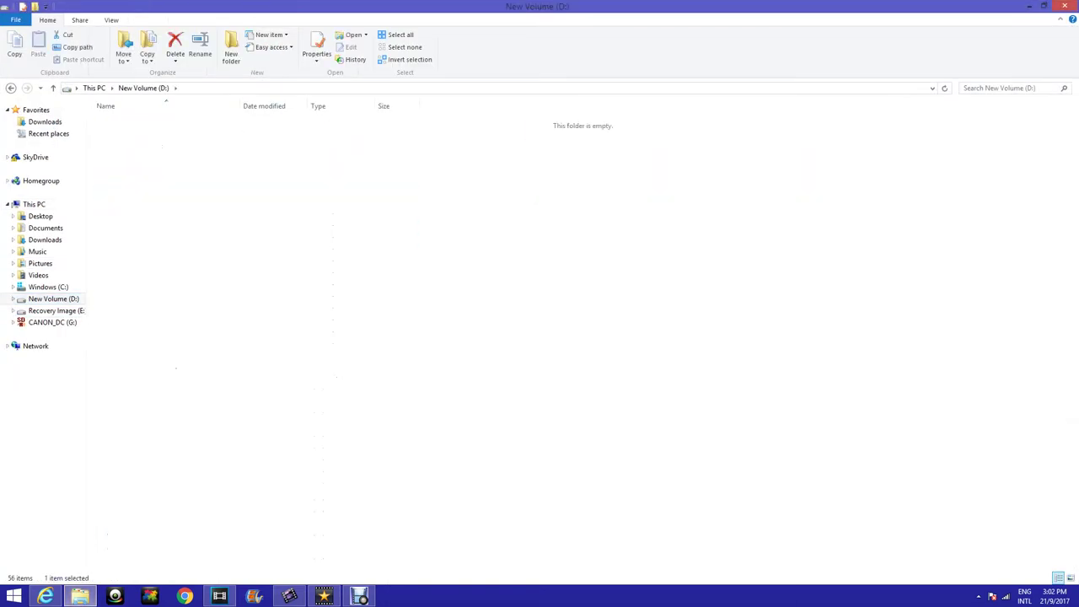
pyautogui.doubleClick(135, 181)
pyautogui.doubleClick(135, 180)
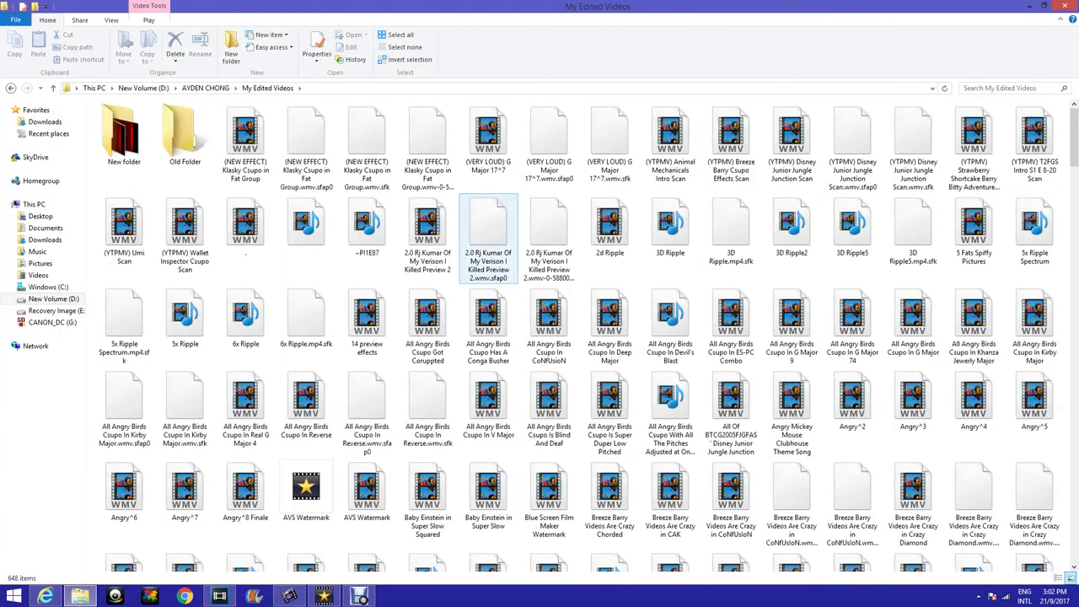
pyautogui.moveTo(306, 223); pyautogui.dragTo(127, 241)
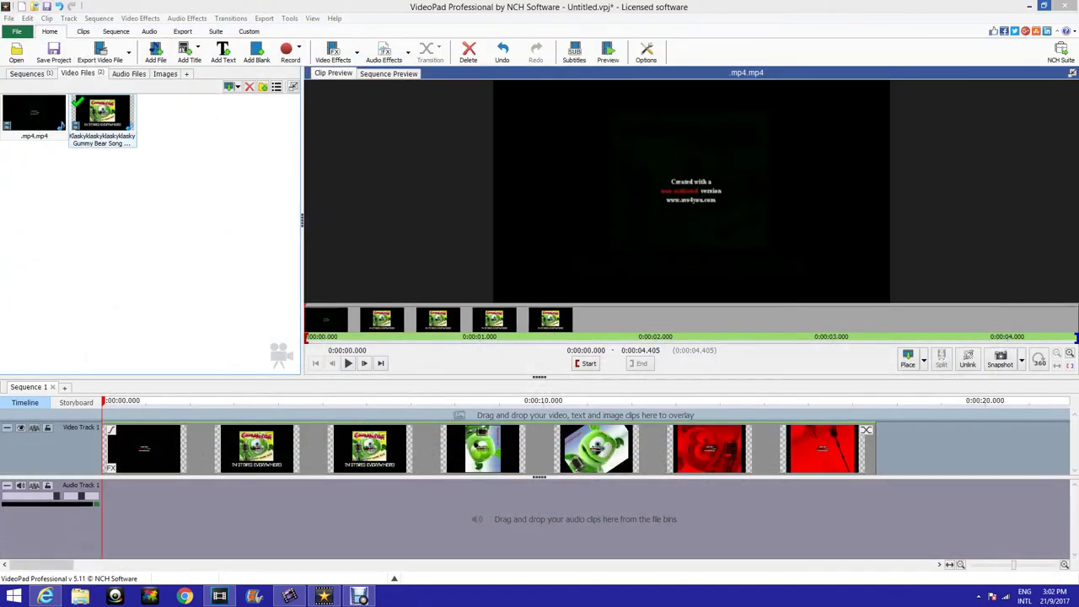
pyautogui.moveTo(34, 114); pyautogui.dragTo(135, 447)
# Unlink and delete the video part of the .mp4.mp4 clip, and move the Gummy Bear clip back to the timeline start
pyautogui.rightClick(188, 460)
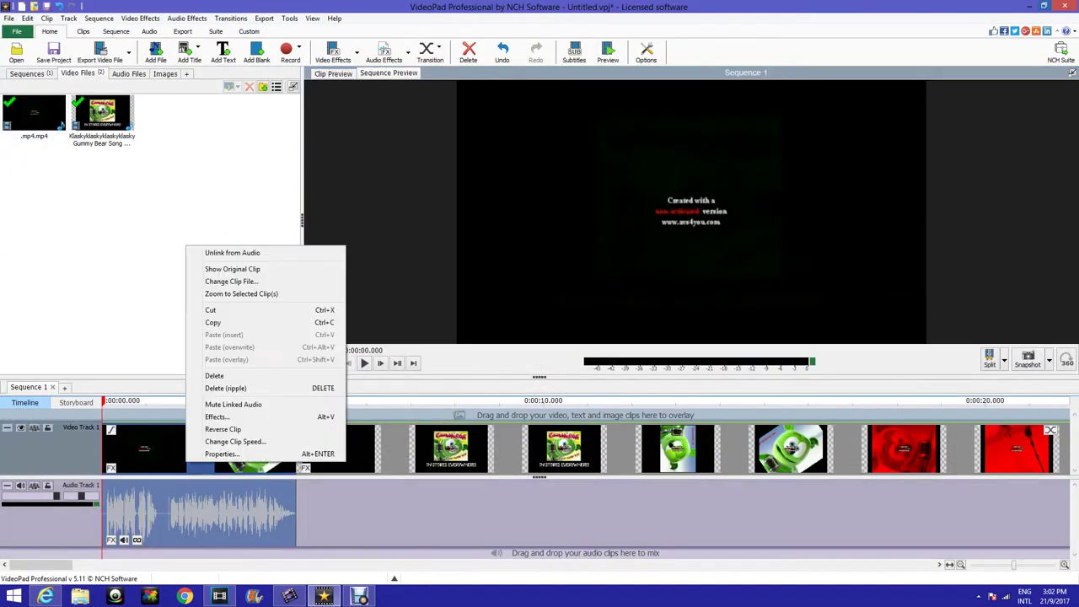
pyautogui.click(232, 252)
pyautogui.rightClick(206, 447)
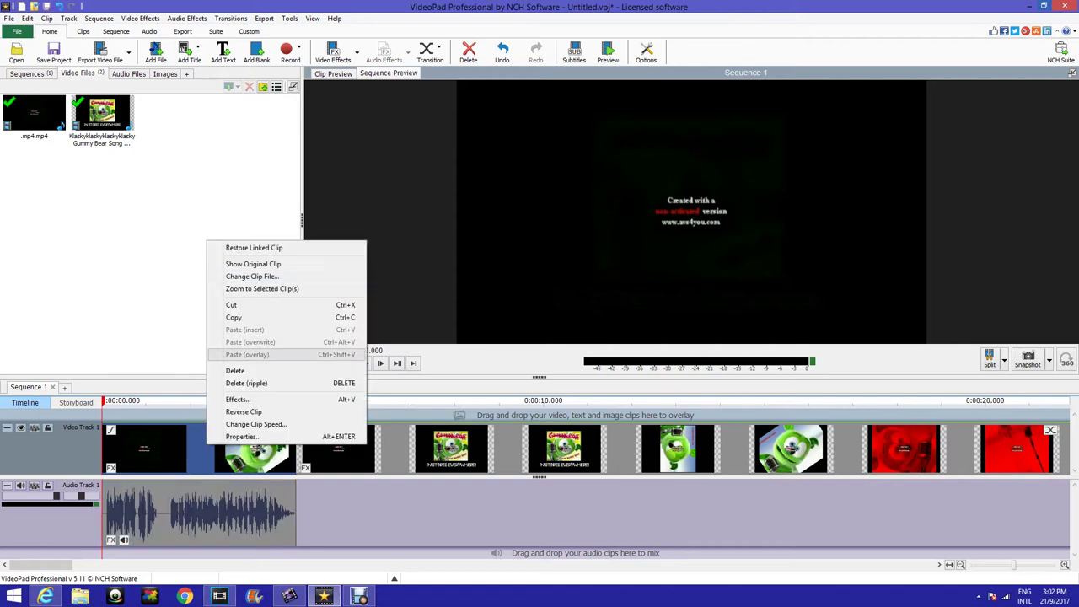
pyautogui.click(236, 371)
pyautogui.moveTo(420, 444); pyautogui.dragTo(331, 440)
pyautogui.moveTo(251, 433); pyautogui.dragTo(250, 435)
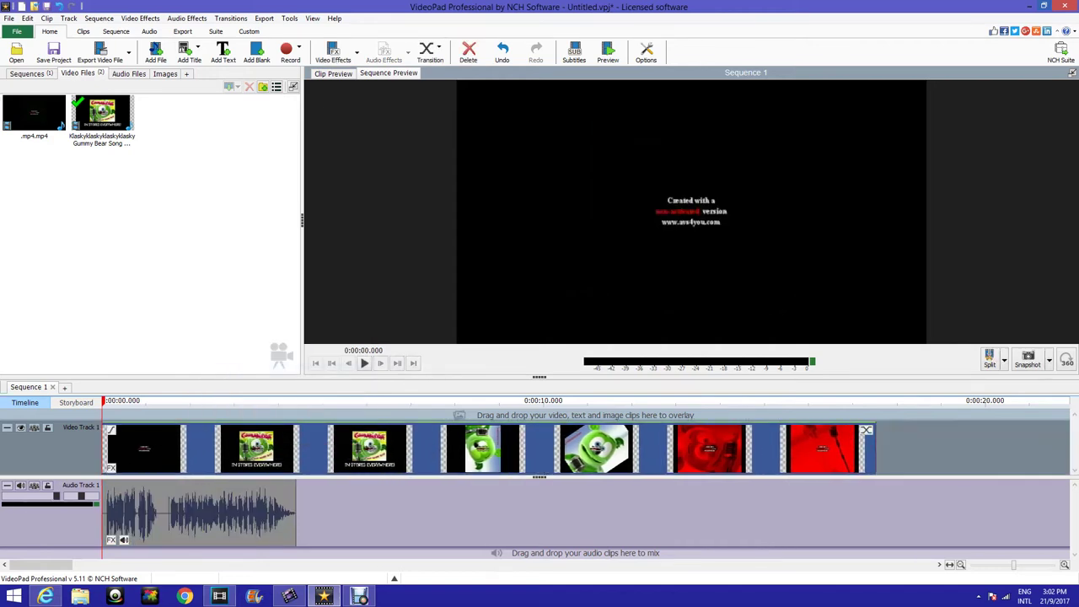
# Slow down the audio clip to about the video's length and trim its end to line up with the video clip
pyautogui.click(280, 509)
pyautogui.rightClick(279, 509)
pyautogui.click(328, 483)
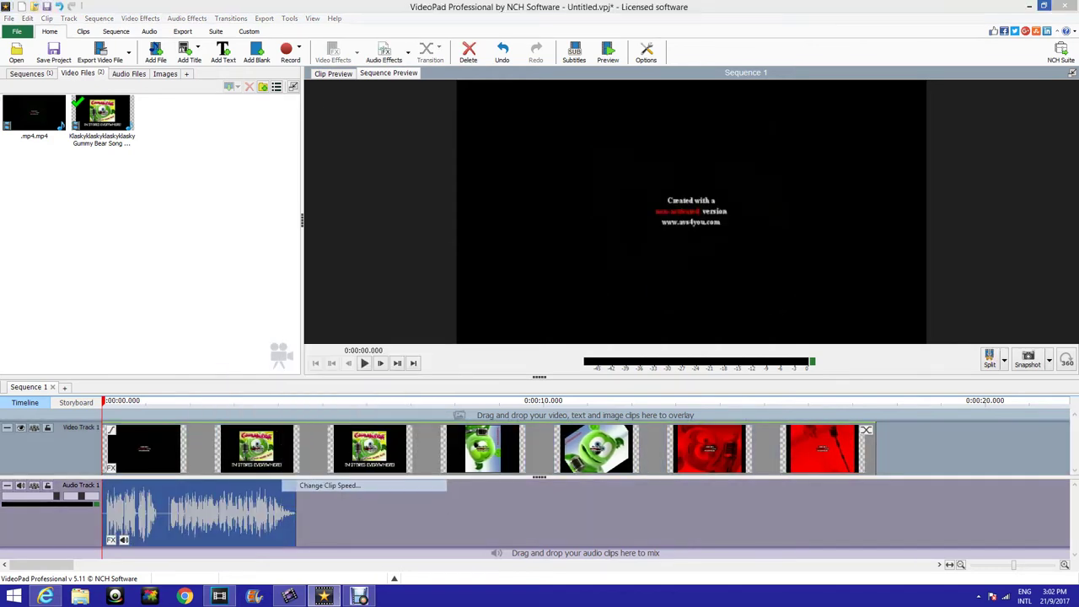
pyautogui.doubleClick(522, 258)
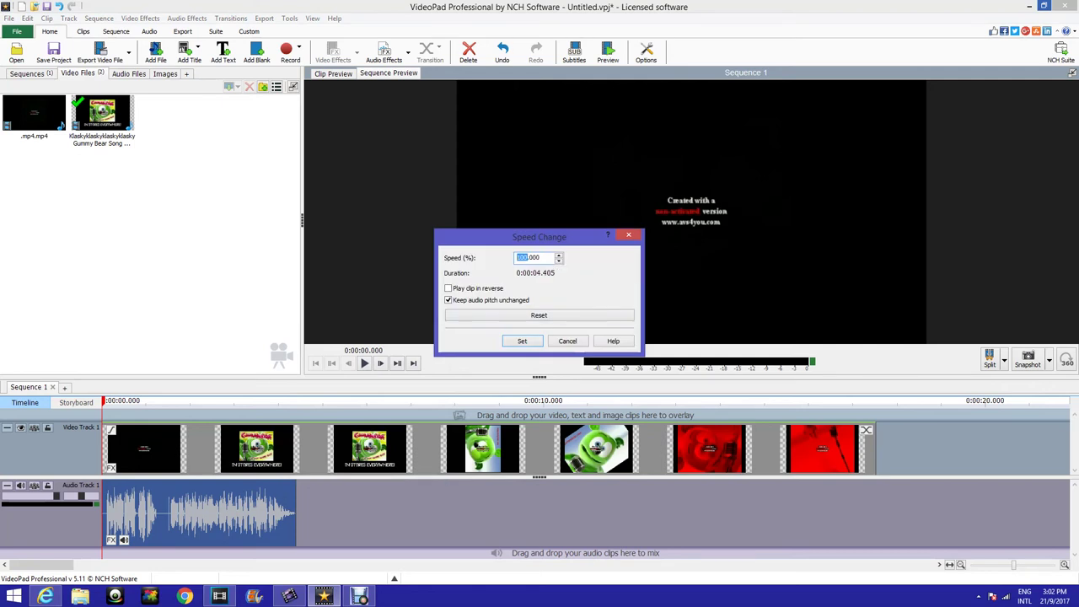
pyautogui.press('Return')
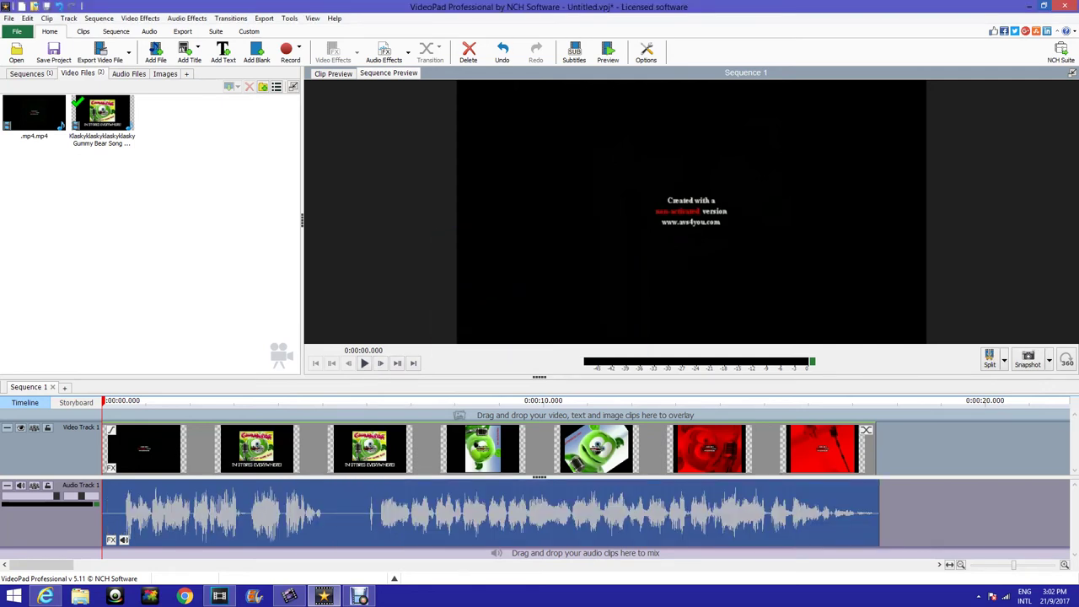
pyautogui.moveTo(878, 507); pyautogui.dragTo(876, 508)
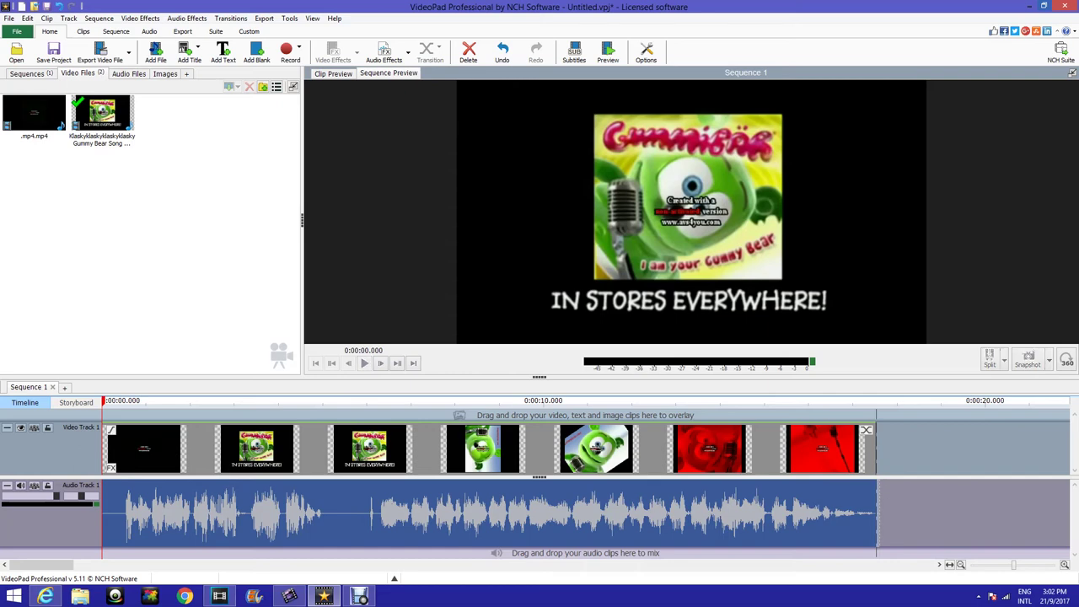
# Stack four Distortion effects on the audio clip
pyautogui.click(111, 539)
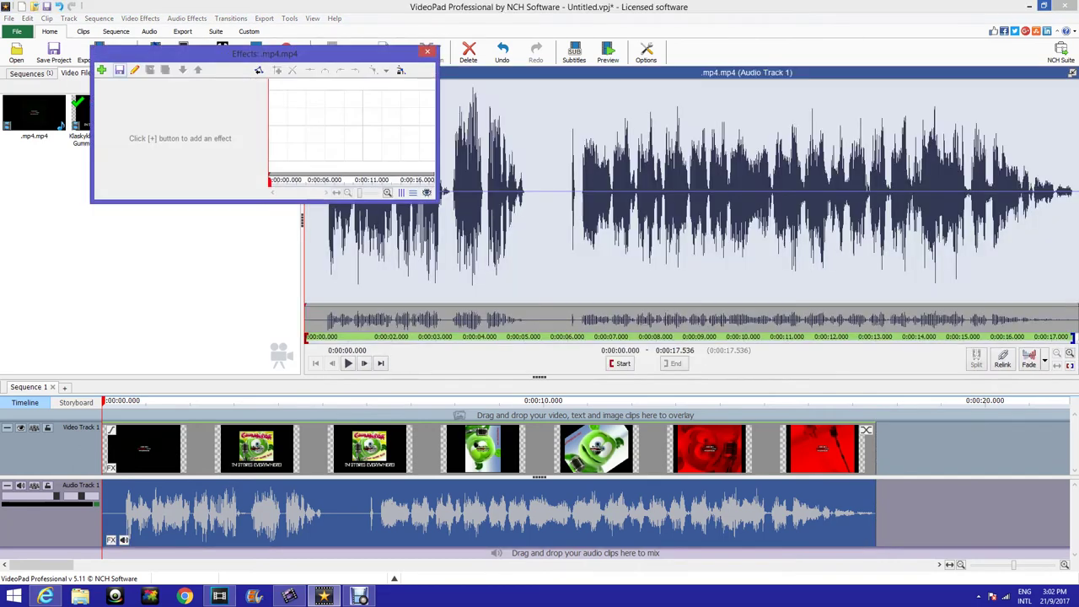
pyautogui.click(102, 70)
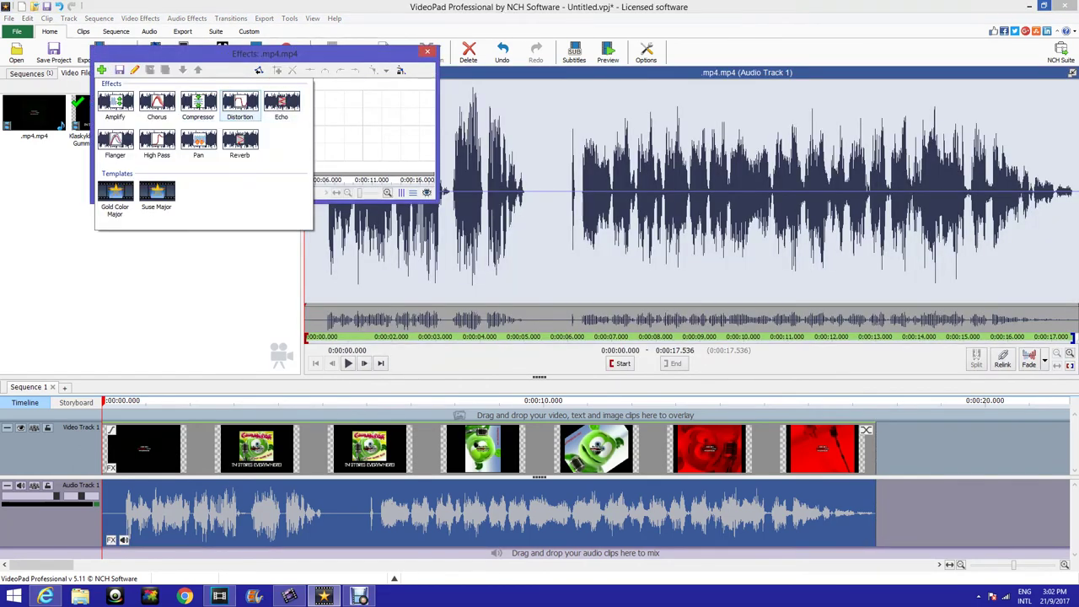
pyautogui.click(241, 105)
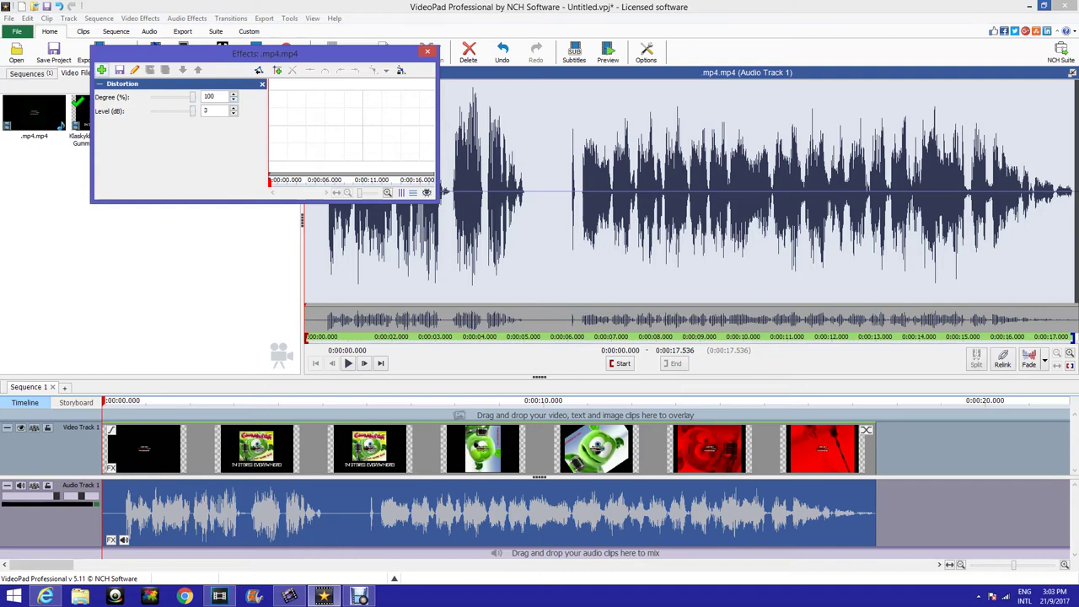
pyautogui.click(102, 70)
pyautogui.click(241, 106)
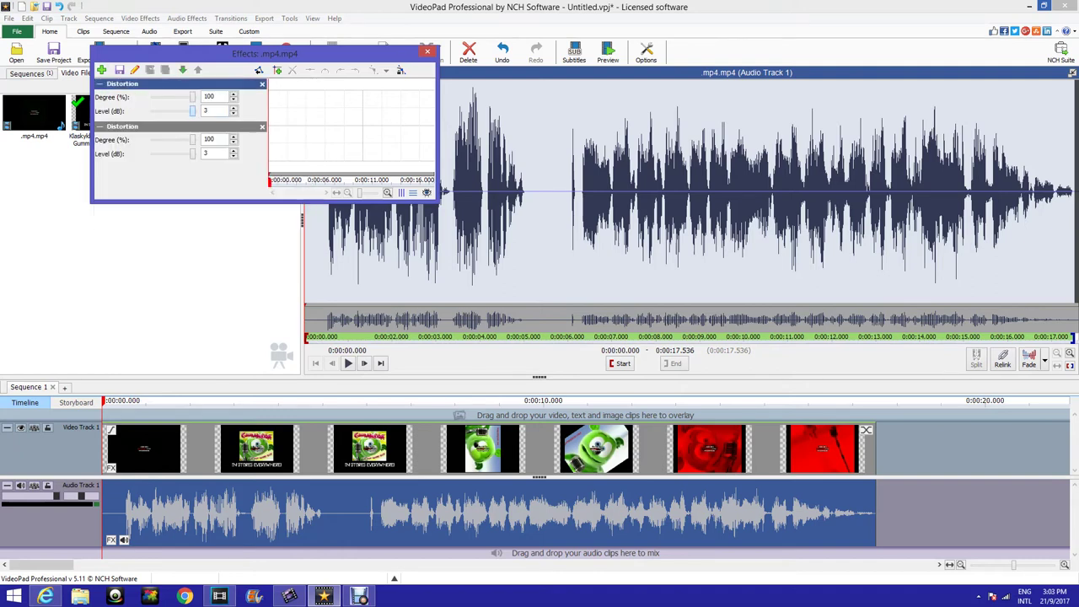
pyautogui.click(101, 70)
pyautogui.click(240, 106)
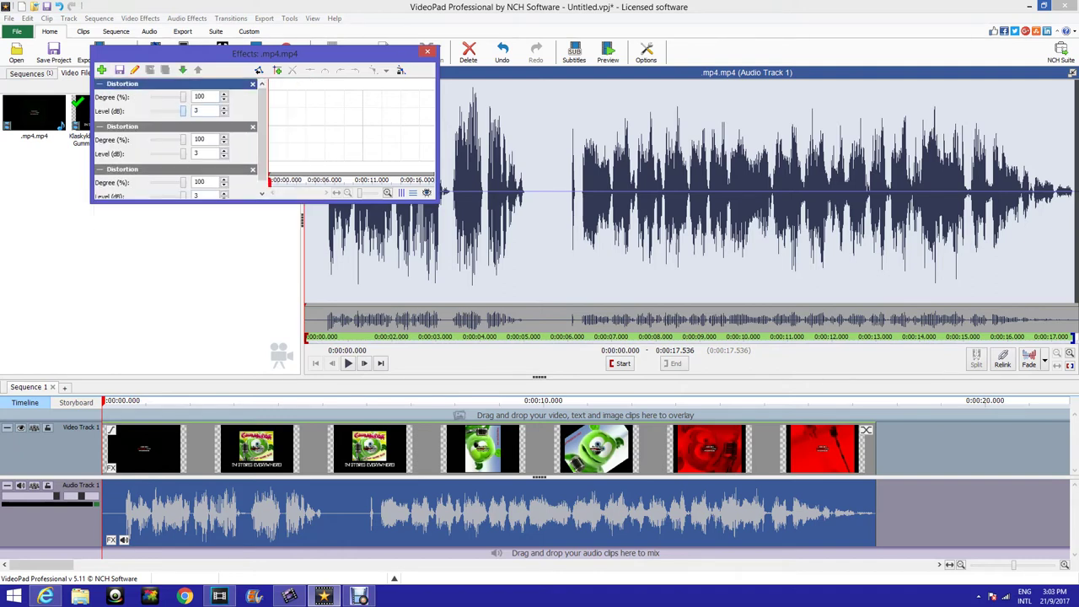
pyautogui.click(101, 70)
pyautogui.click(240, 106)
# Add two Amplify effects with 400% gain each to the audio clip
pyautogui.click(101, 70)
pyautogui.click(113, 102)
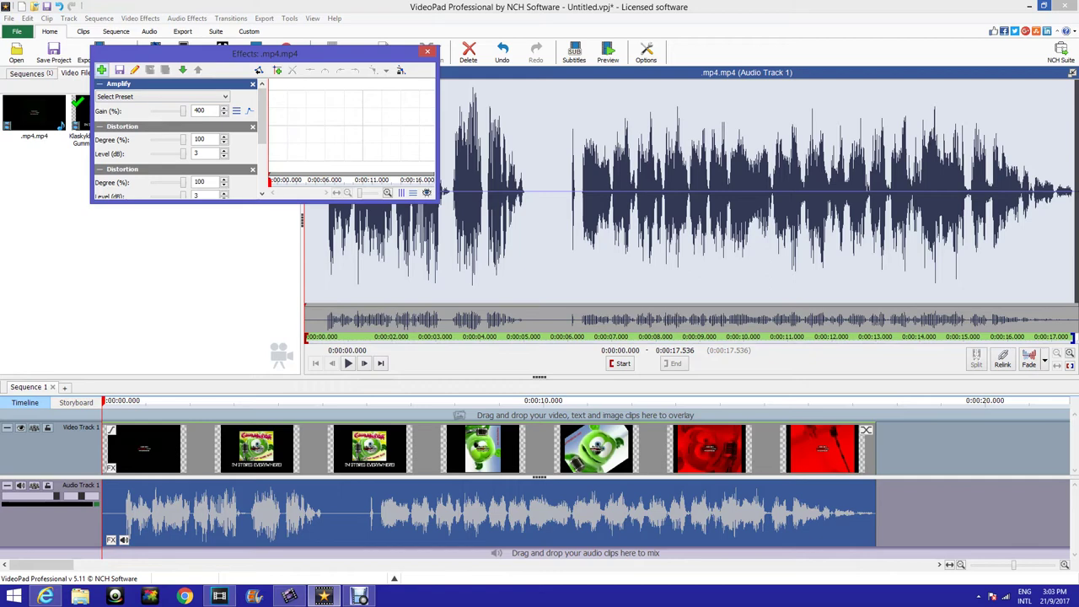
pyautogui.click(101, 70)
pyautogui.click(114, 102)
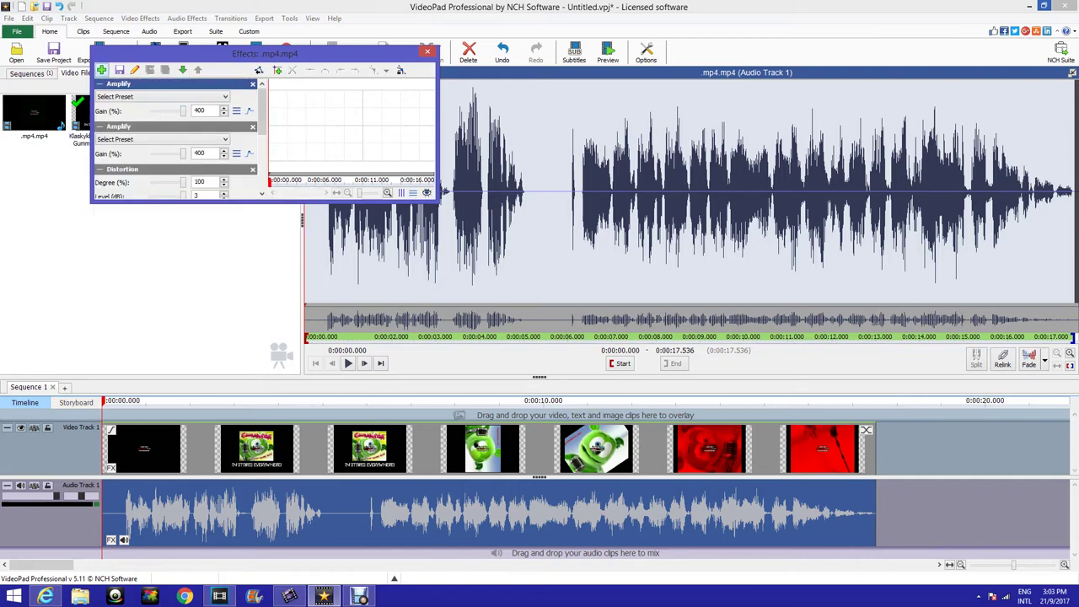
# Add a Compressor with ratio 6 and limit 12 dB plus a 2000 Hz High Pass to the audio clip, and play it
pyautogui.click(101, 70)
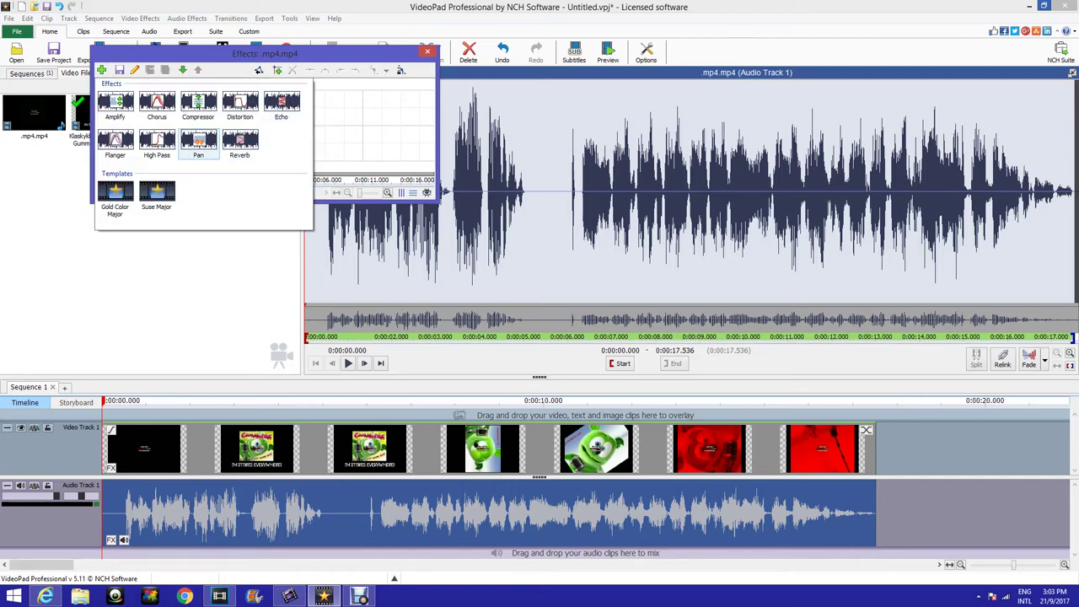
pyautogui.click(198, 102)
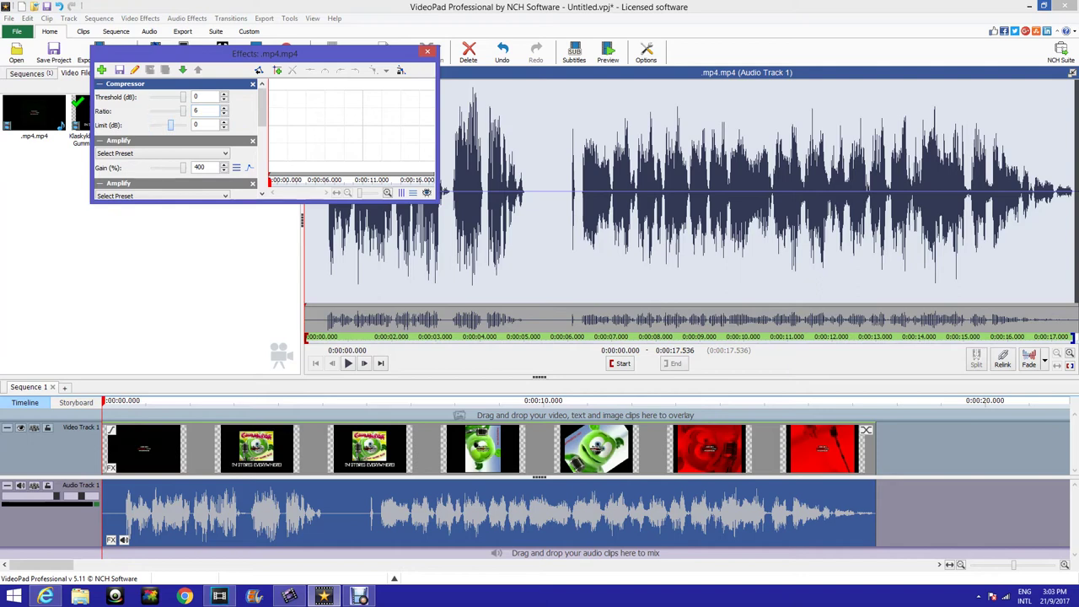
pyautogui.click(101, 70)
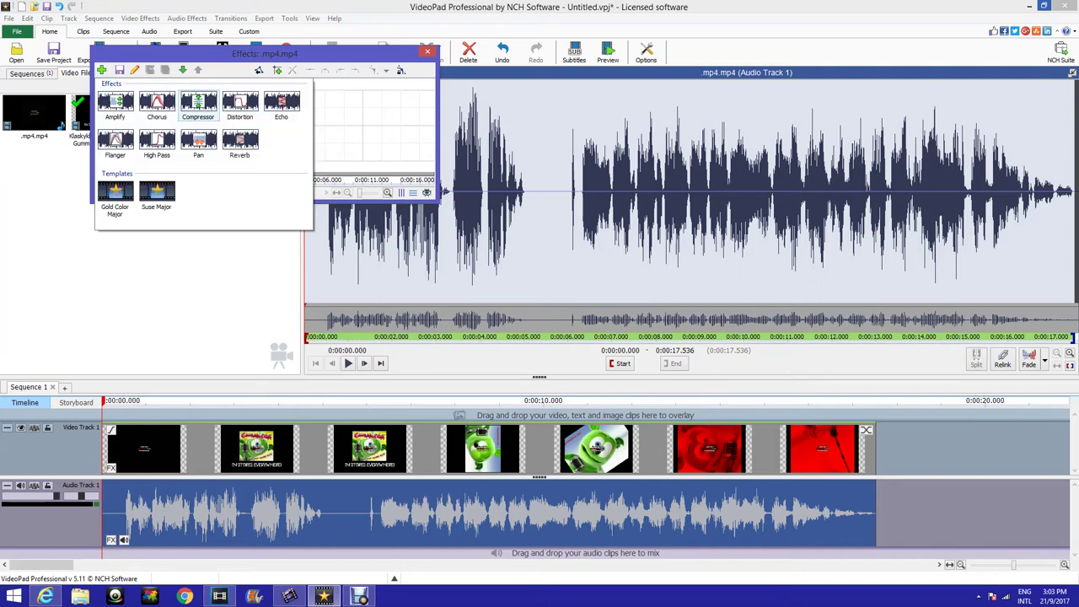
pyautogui.click(156, 141)
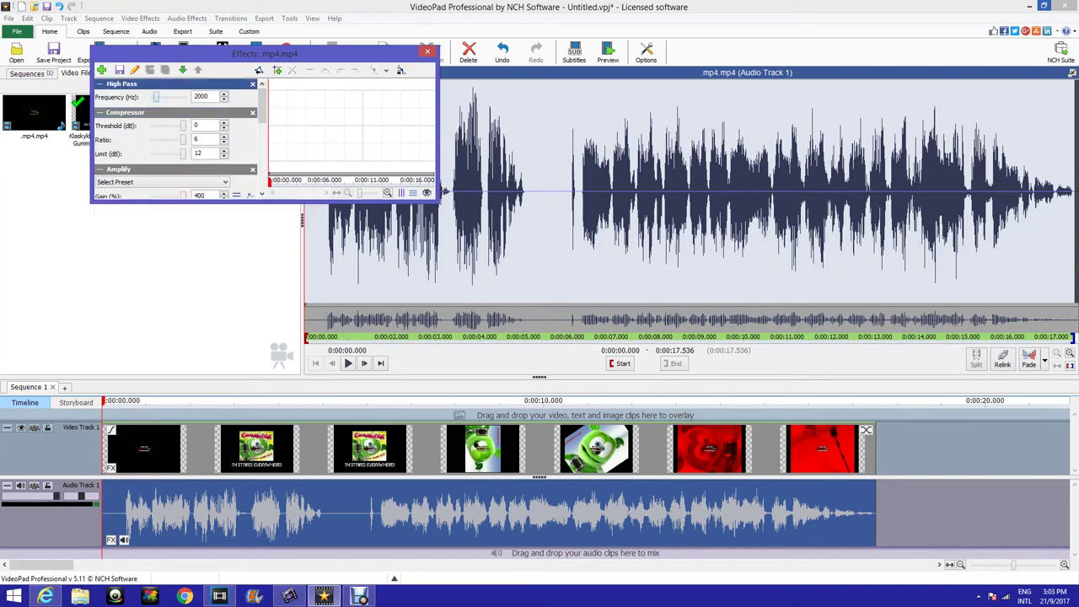
pyautogui.click(427, 52)
pyautogui.click(348, 363)
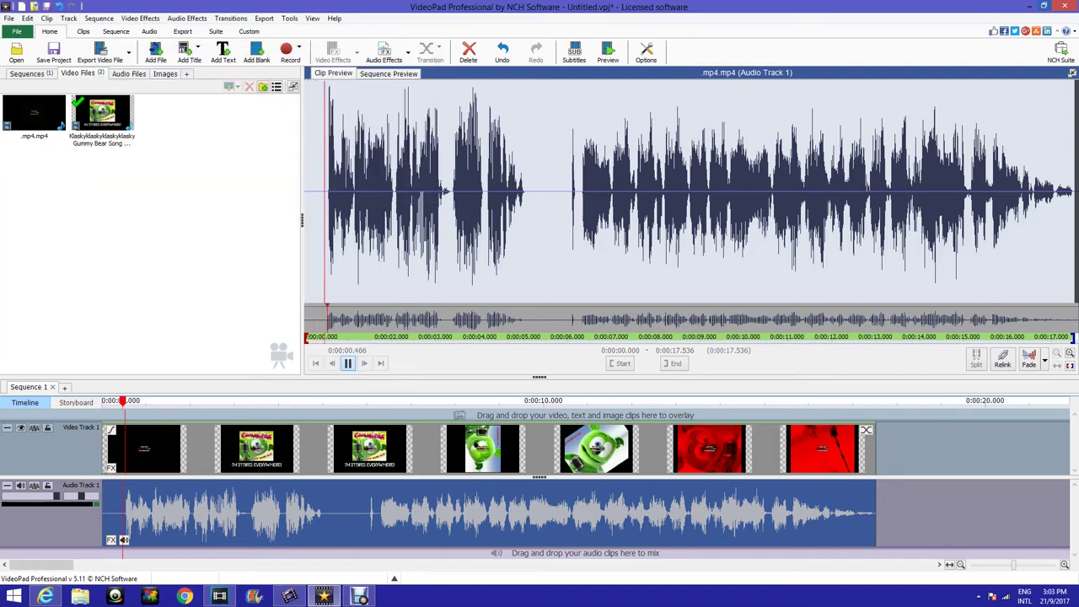
# Remove the High Pass and Compressor effects from the audio clip and play the sequence from the start
pyautogui.click(111, 540)
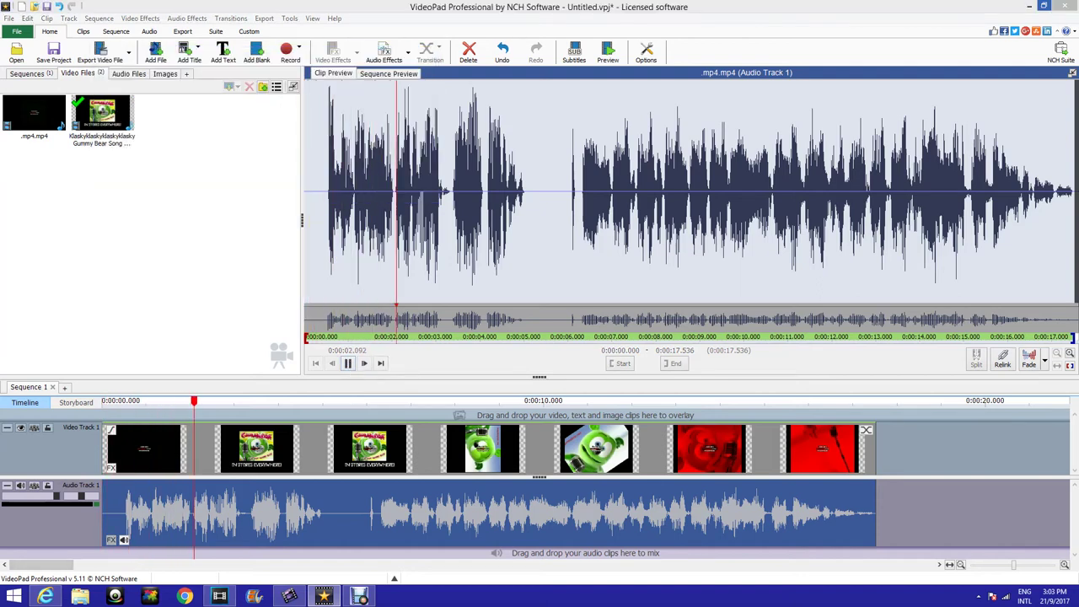
pyautogui.scroll(-1, 177, 139)
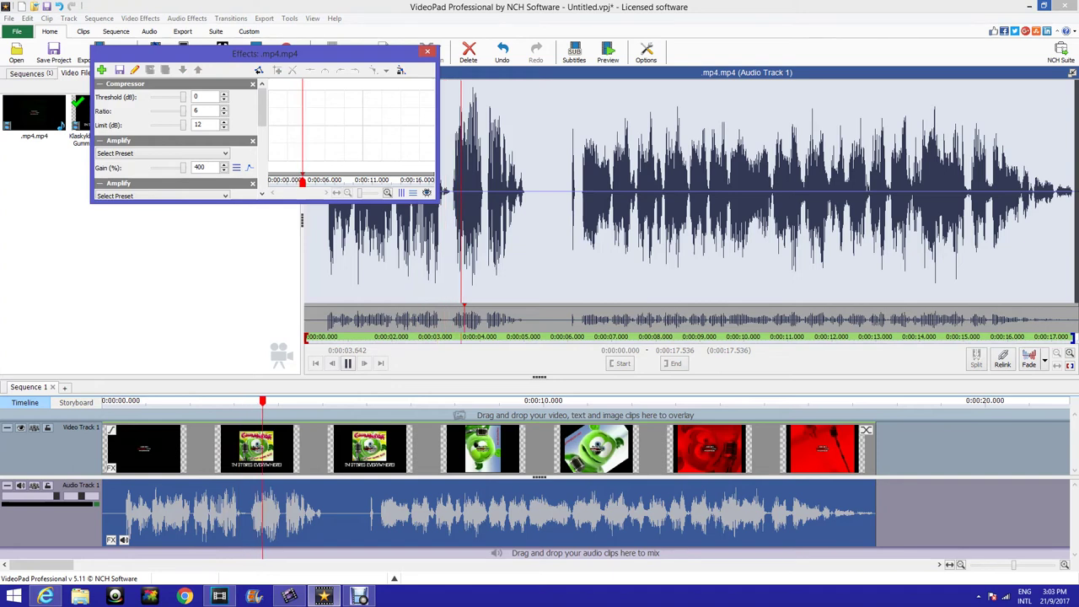
pyautogui.press('space')
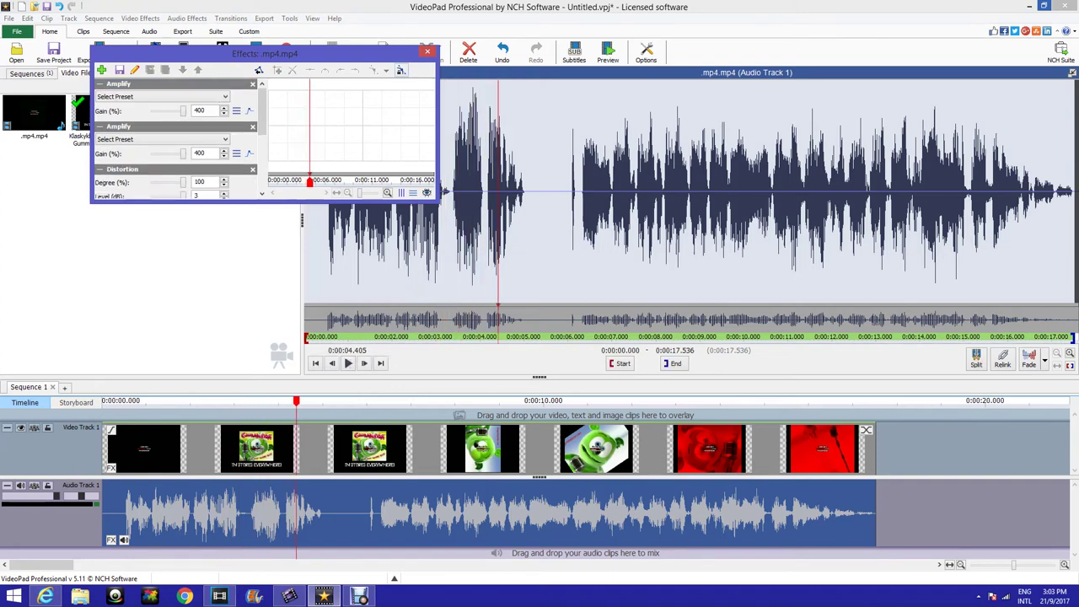
pyautogui.click(427, 52)
pyautogui.click(349, 363)
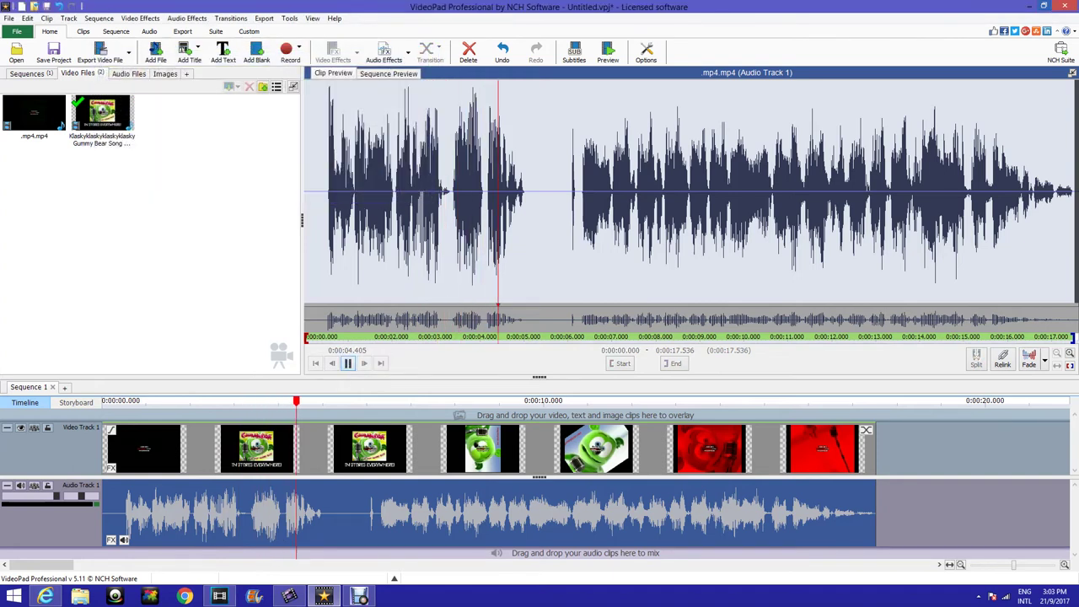
pyautogui.click(105, 402)
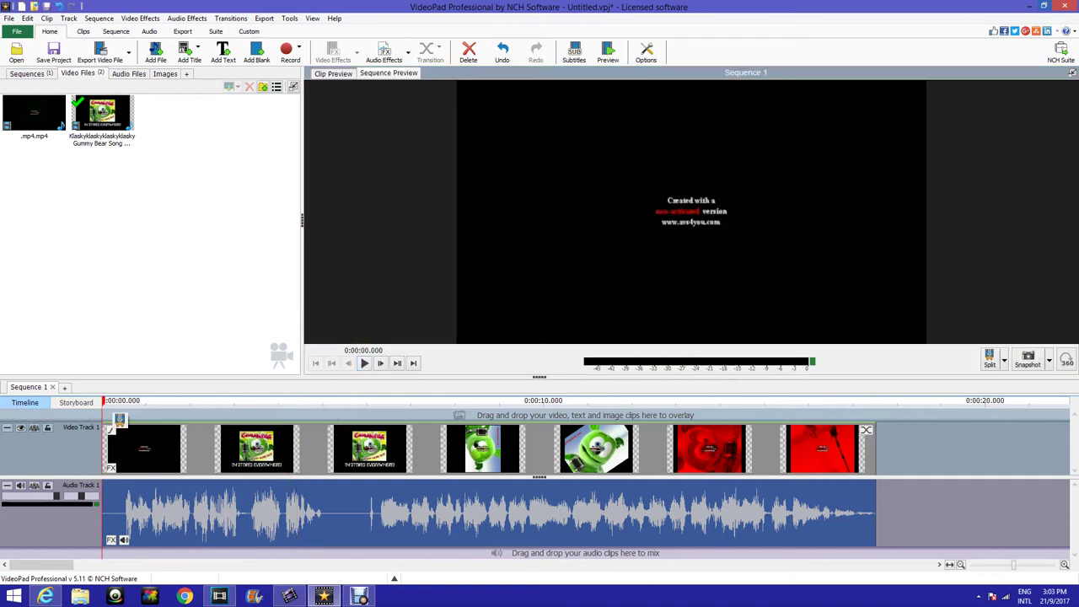
pyautogui.click(364, 363)
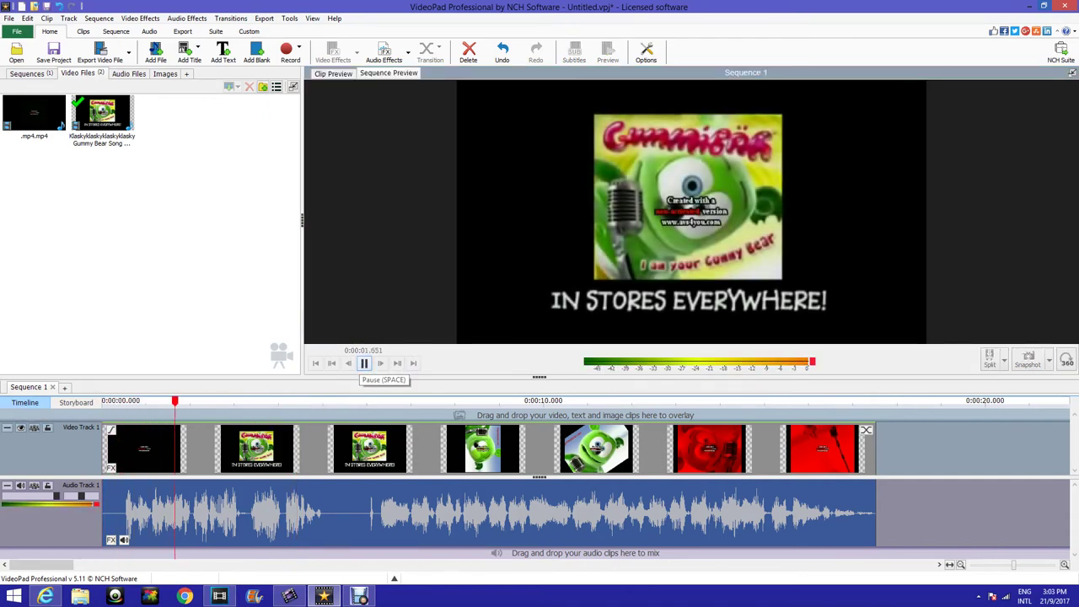
pyautogui.rightClick(226, 528)
pyautogui.click(270, 505)
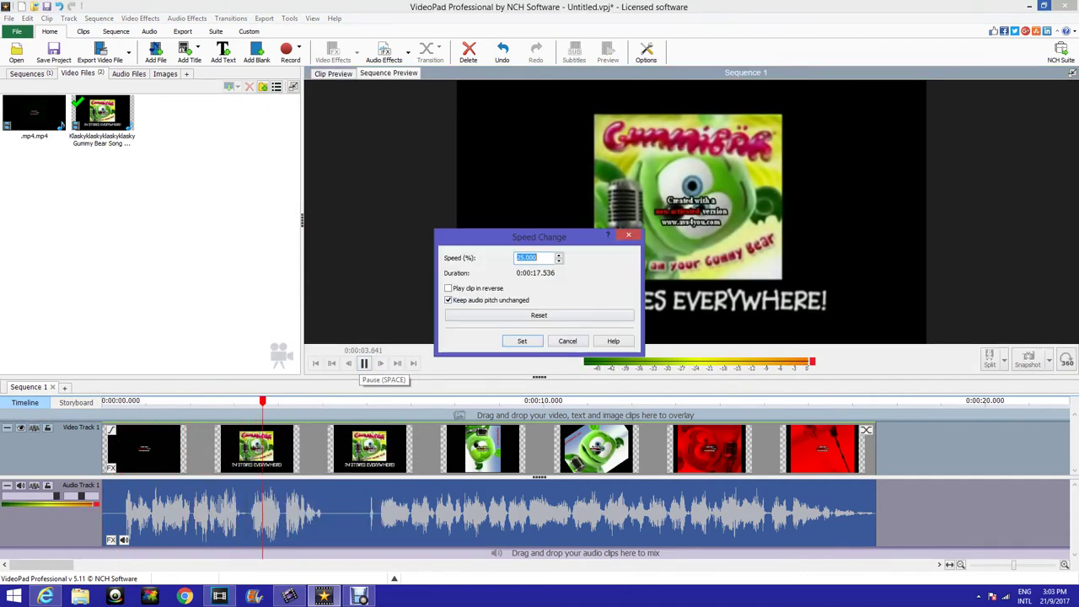
pyautogui.click(567, 342)
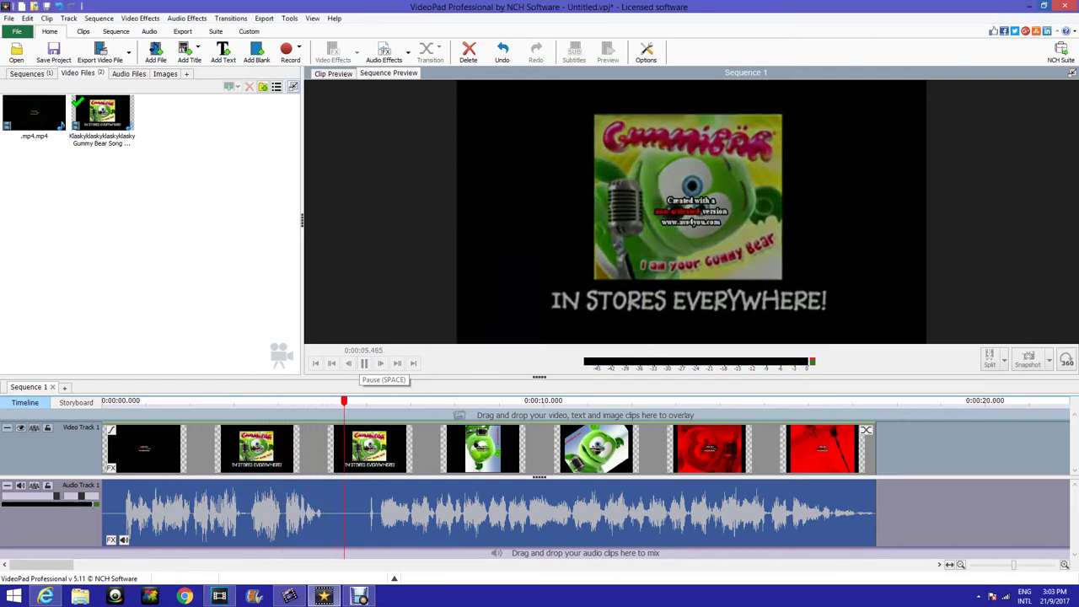
# Remove the topmost Amplify effect from the audio clip, check the playback and return the playhead to the sequence start
pyautogui.click(112, 539)
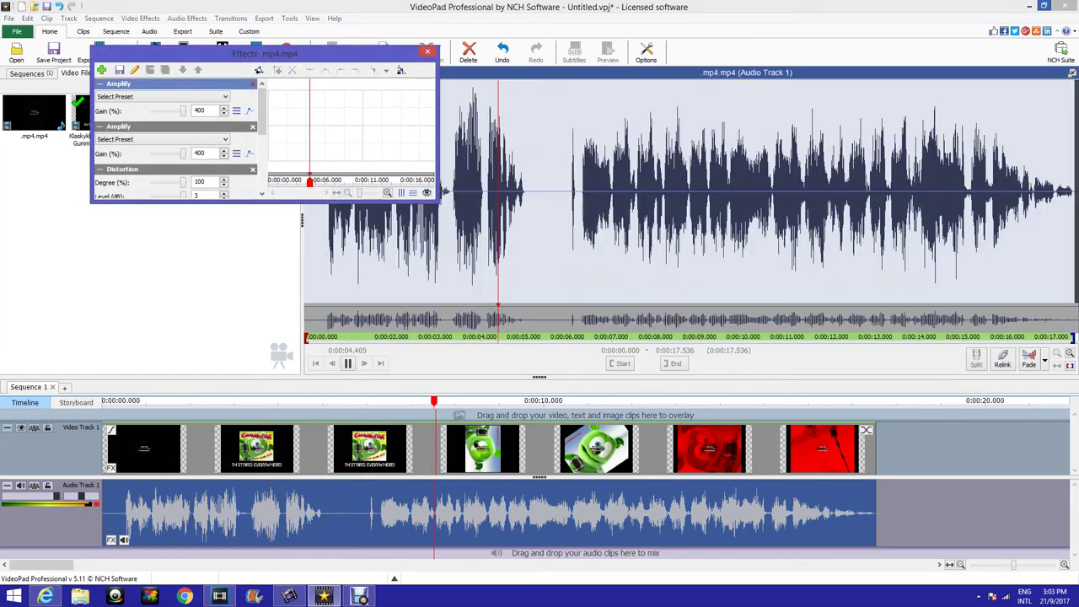
pyautogui.click(252, 84)
pyautogui.click(428, 52)
pyautogui.click(379, 401)
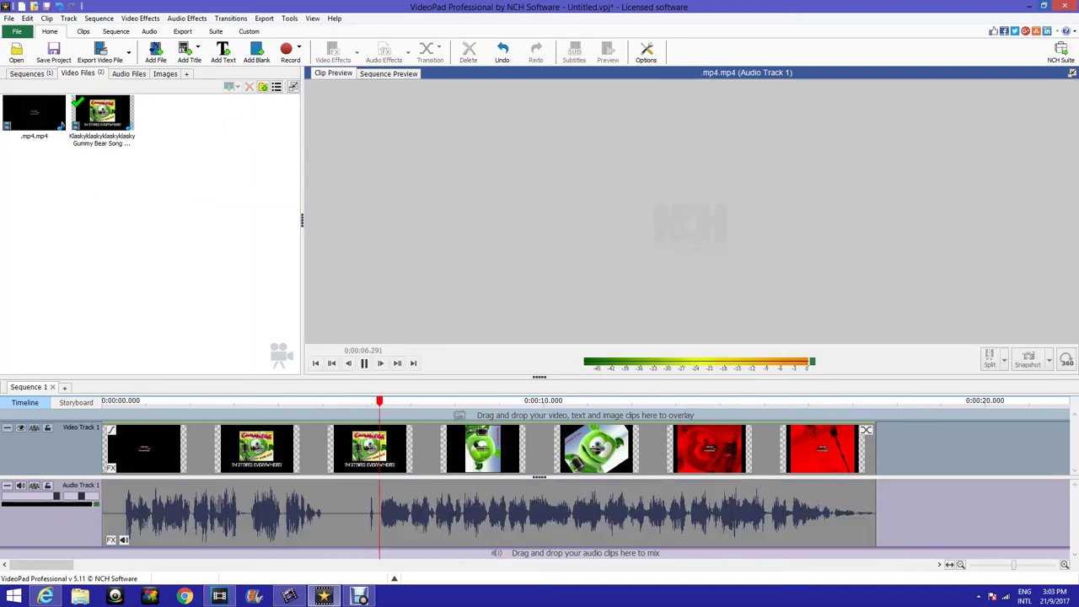
pyautogui.click(364, 363)
pyautogui.click(316, 363)
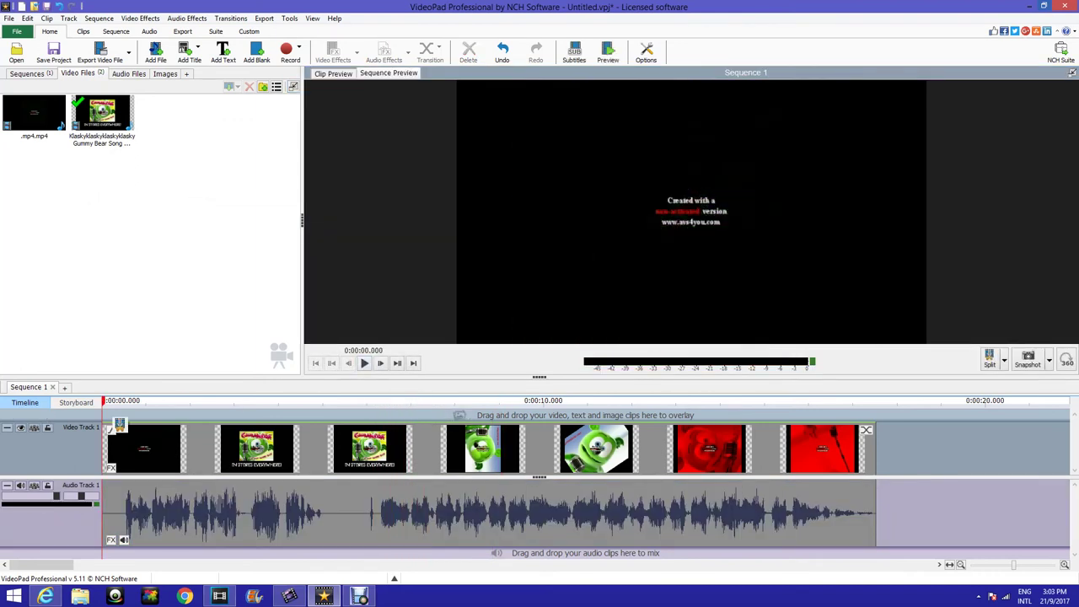
# Apply the Sick effect template to the Gummy Bear video clip
pyautogui.click(110, 466)
pyautogui.click(101, 69)
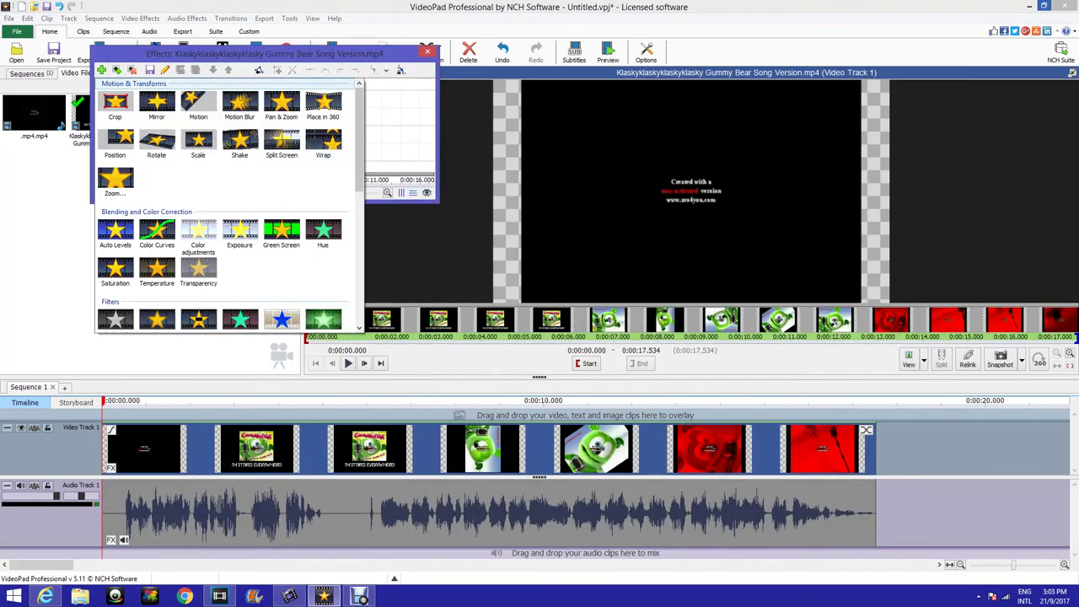
pyautogui.scroll(-10, 168, 253)
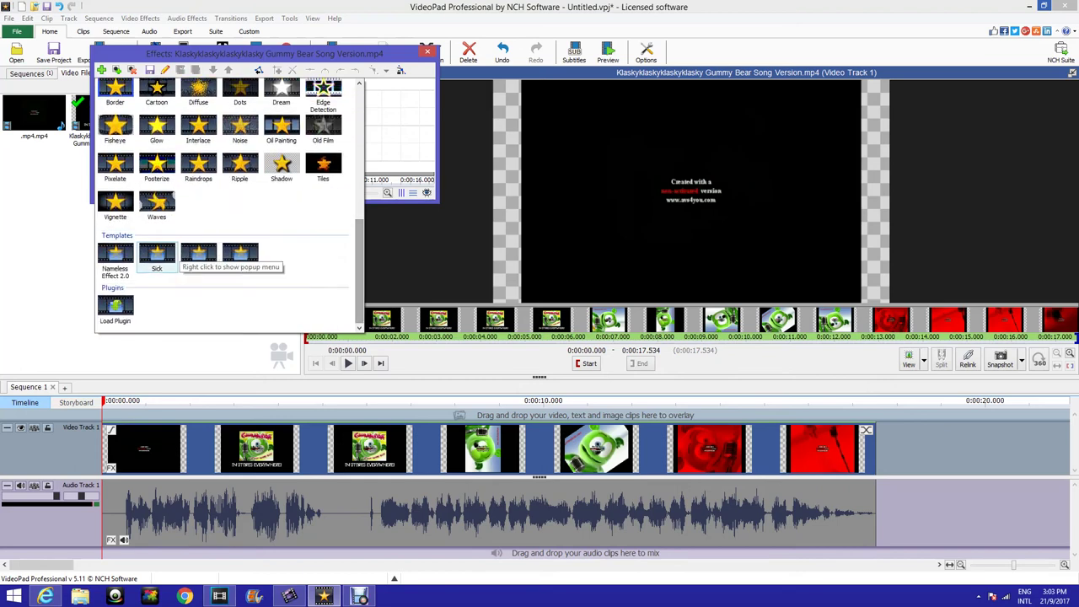
pyautogui.click(157, 253)
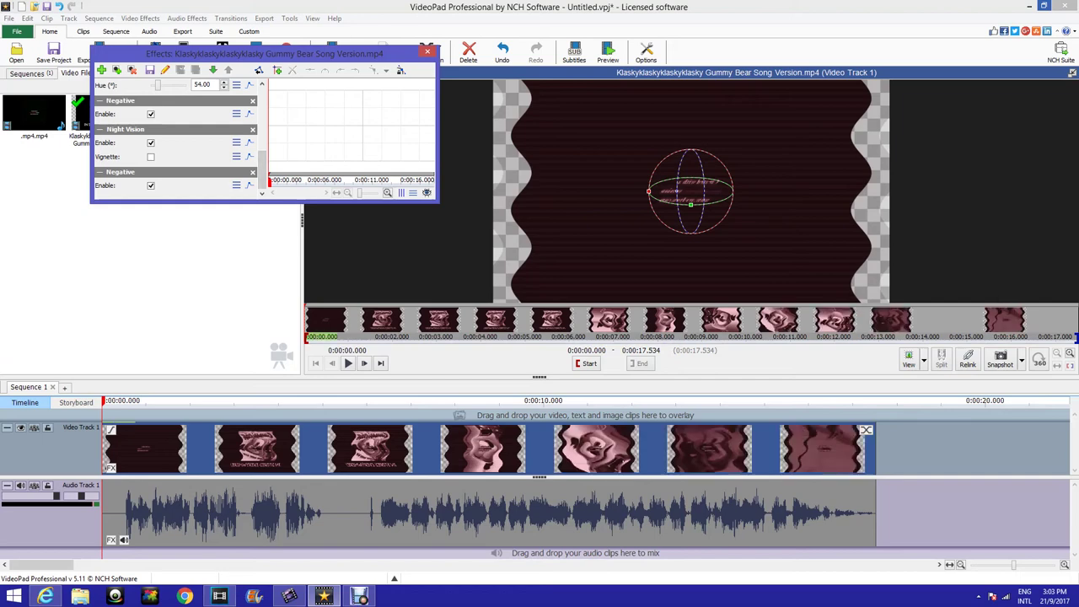
pyautogui.click(428, 52)
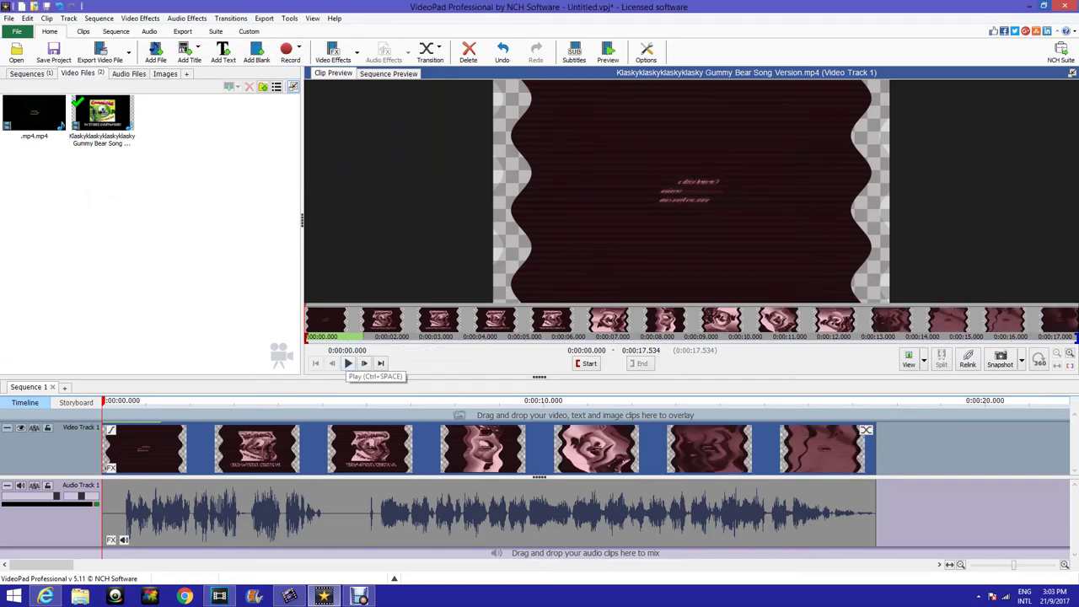
# Play the distorted Gummy Bear clip and the whole sequence from the start to check picture and sound, and switch to Debut
pyautogui.click(348, 363)
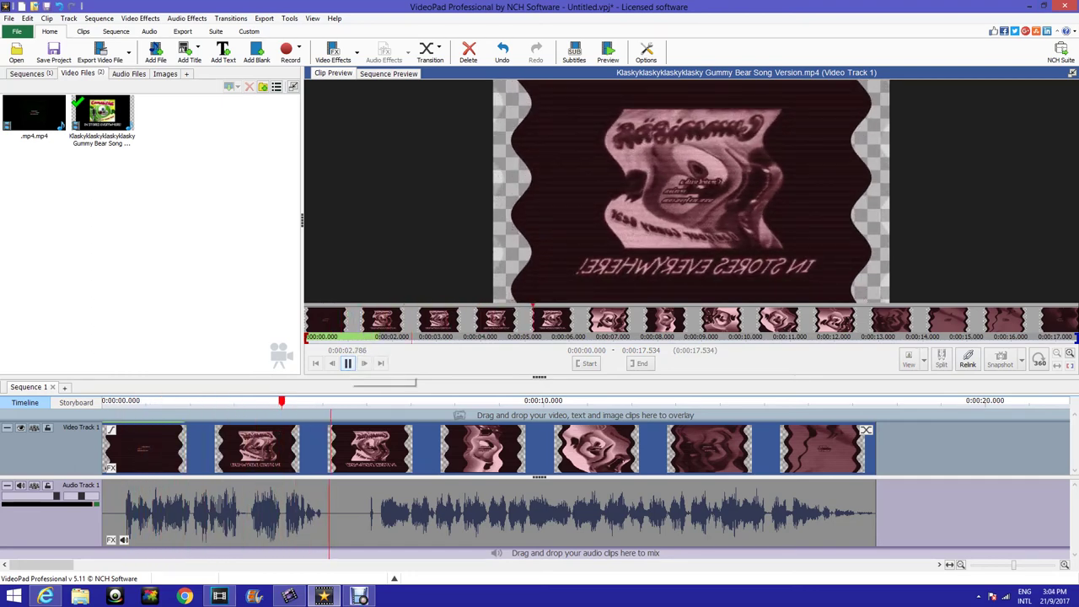
pyautogui.click(314, 402)
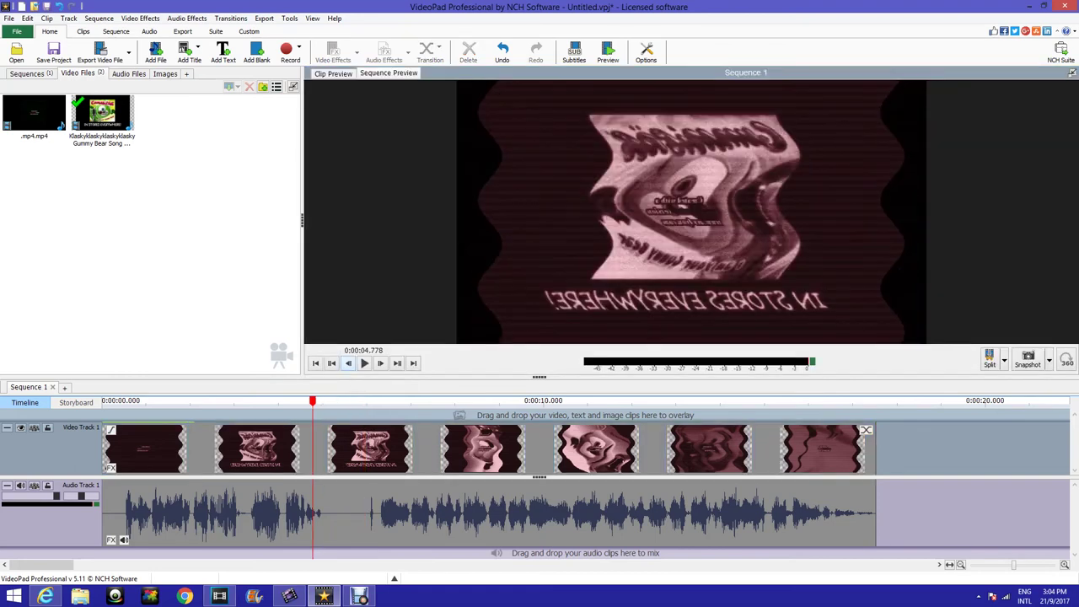
pyautogui.moveTo(314, 401); pyautogui.dragTo(77, 402)
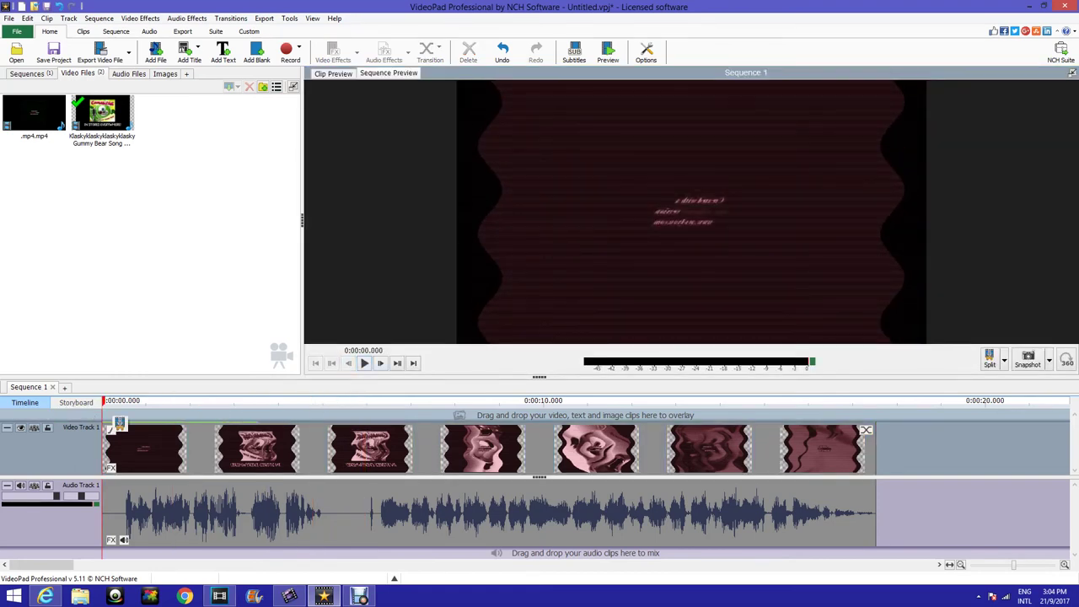
pyautogui.click(364, 363)
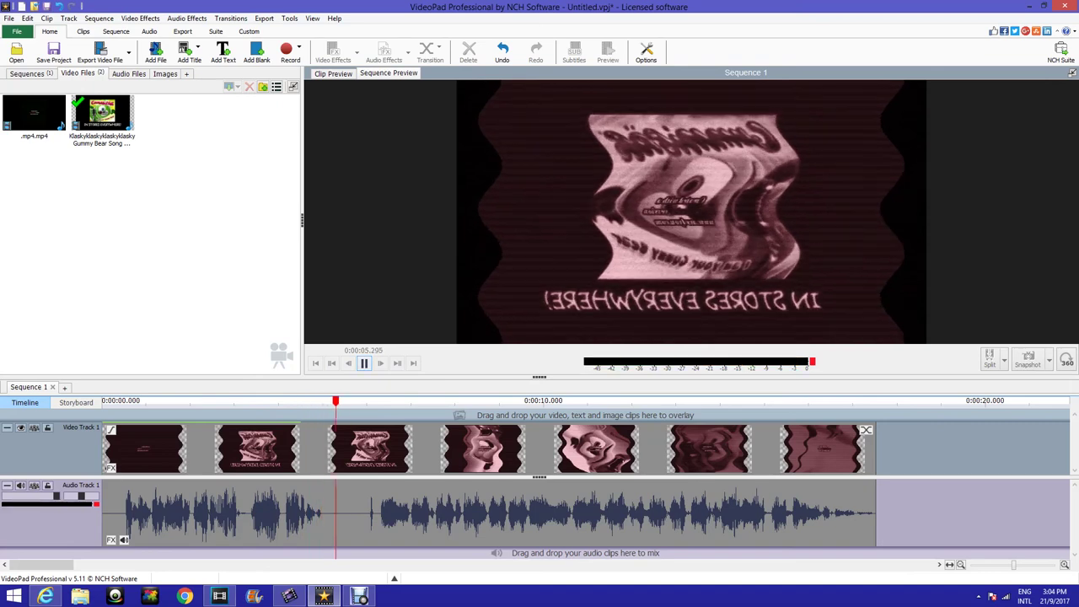
pyautogui.click(364, 363)
pyautogui.click(103, 402)
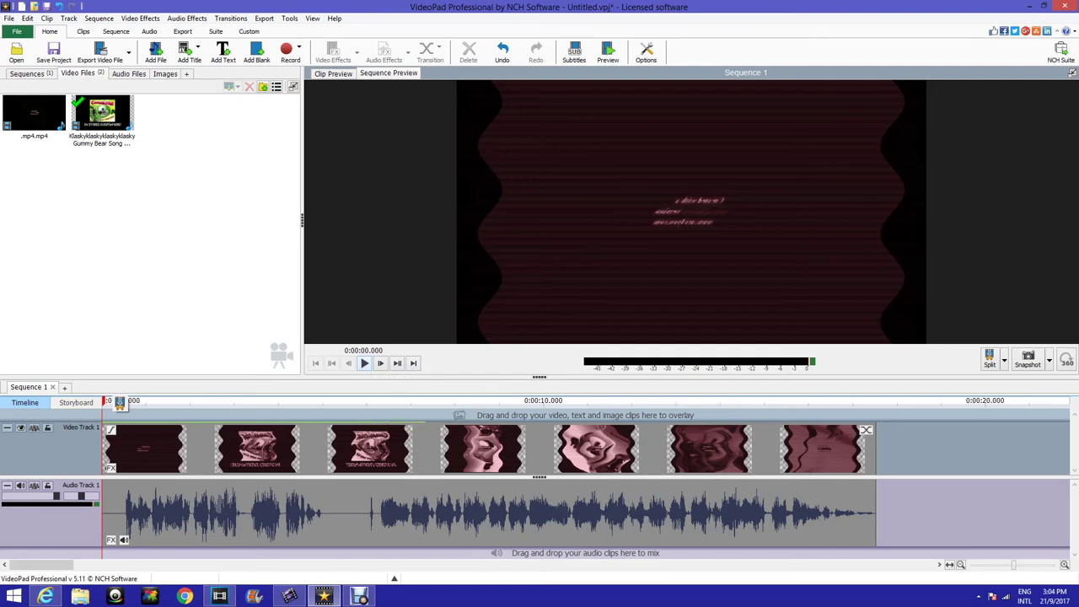
pyautogui.click(364, 364)
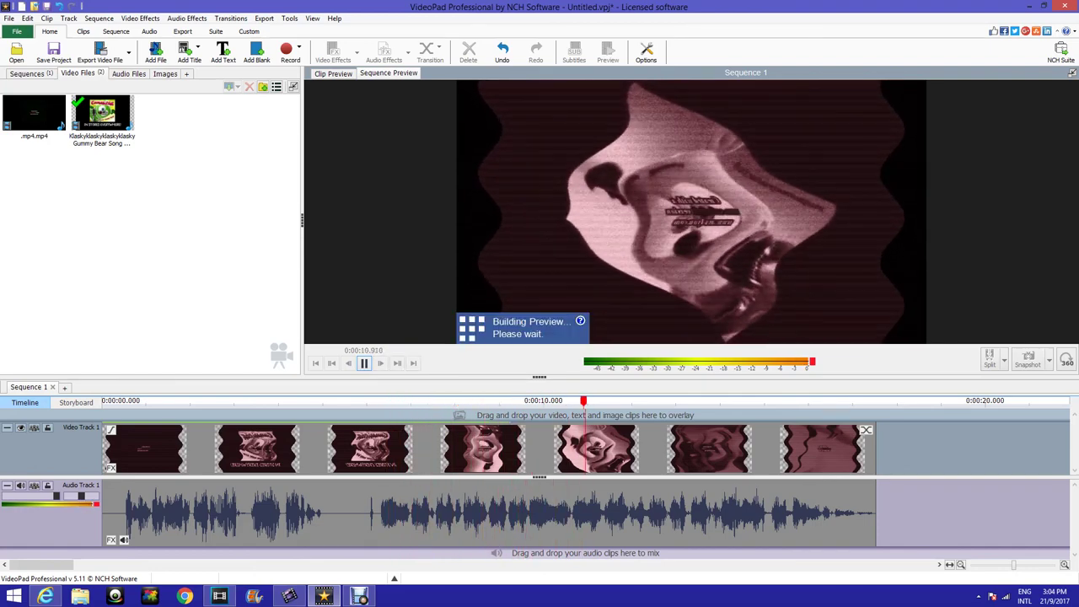
pyautogui.moveTo(600, 401); pyautogui.dragTo(103, 401)
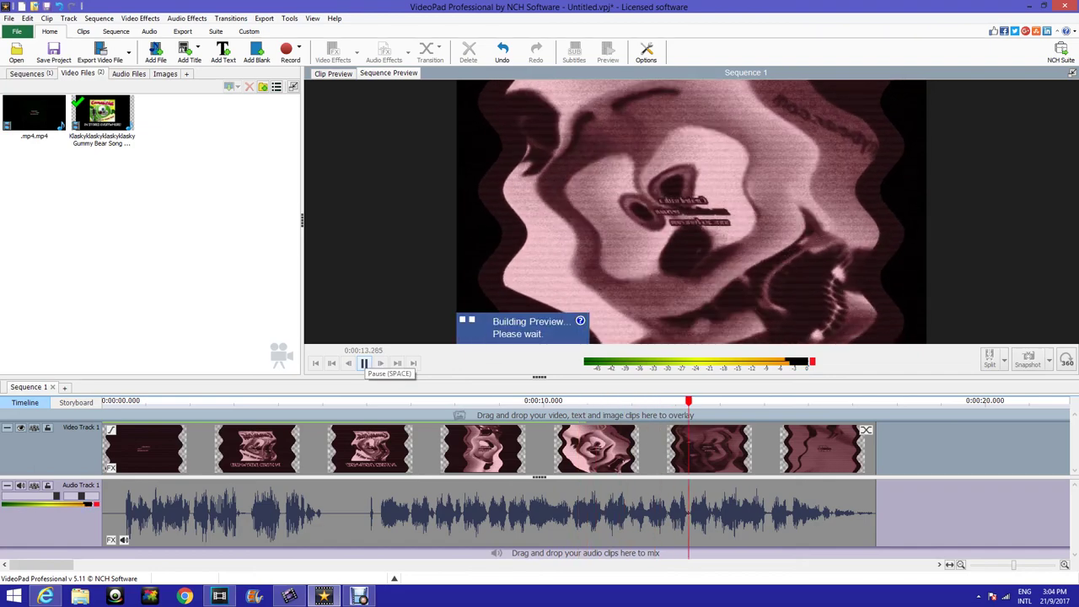
pyautogui.click(363, 363)
pyautogui.click(358, 596)
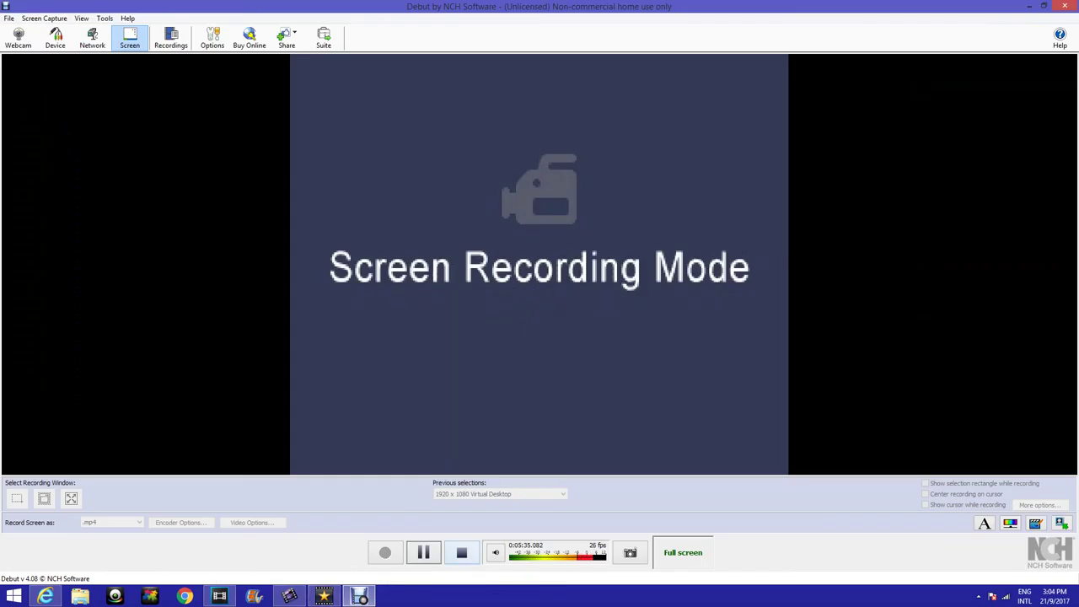